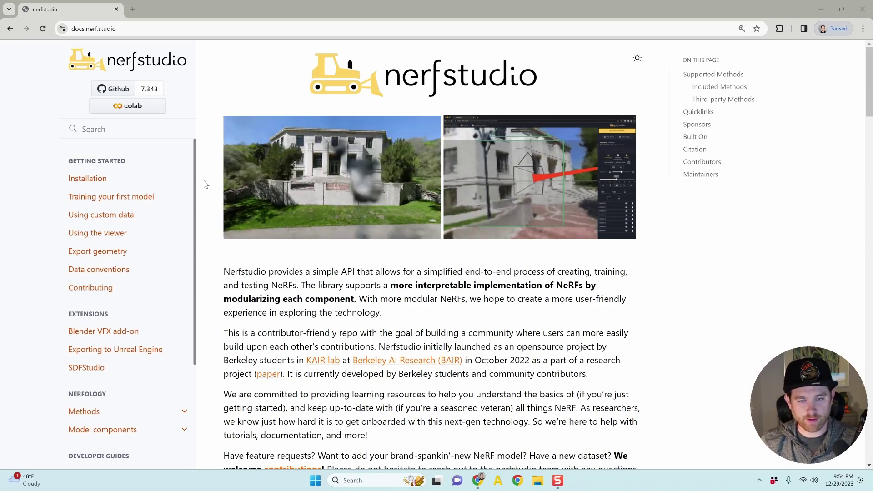
scroll(247, 218, "down", 4)
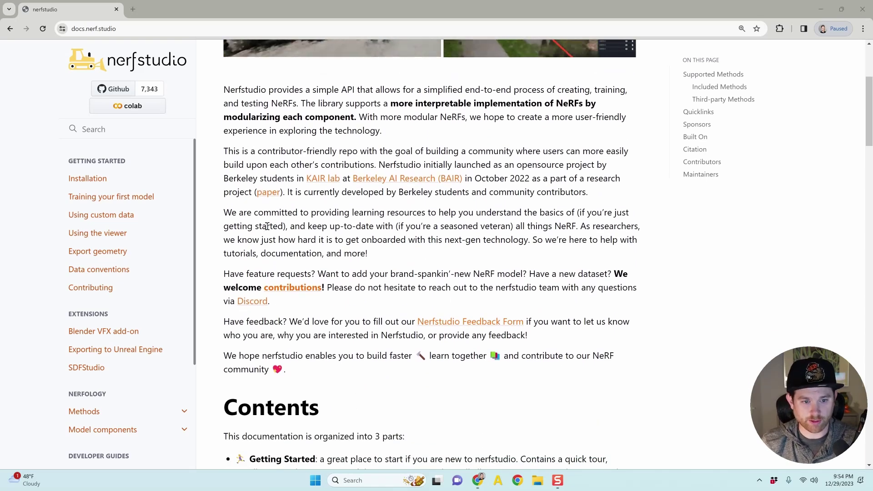
scroll(295, 195, "down", 9)
scroll(286, 198, "down", 4)
scroll(283, 198, "down", 1)
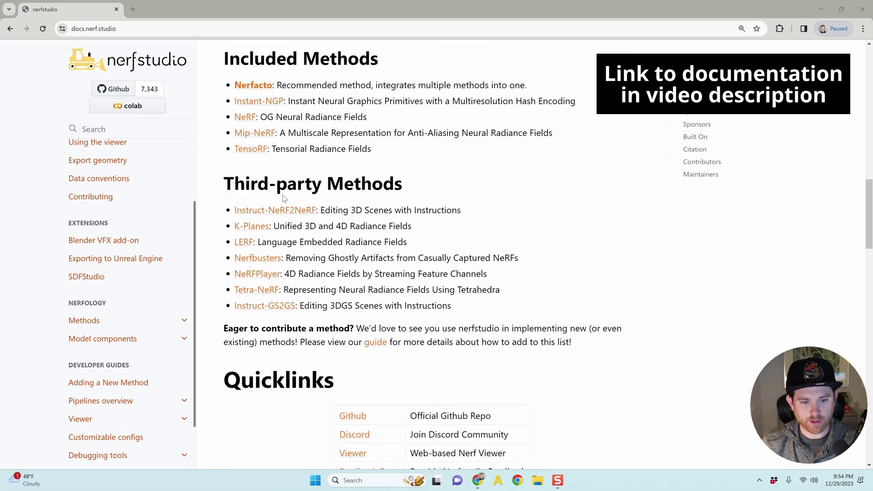
scroll(283, 198, "down", 1)
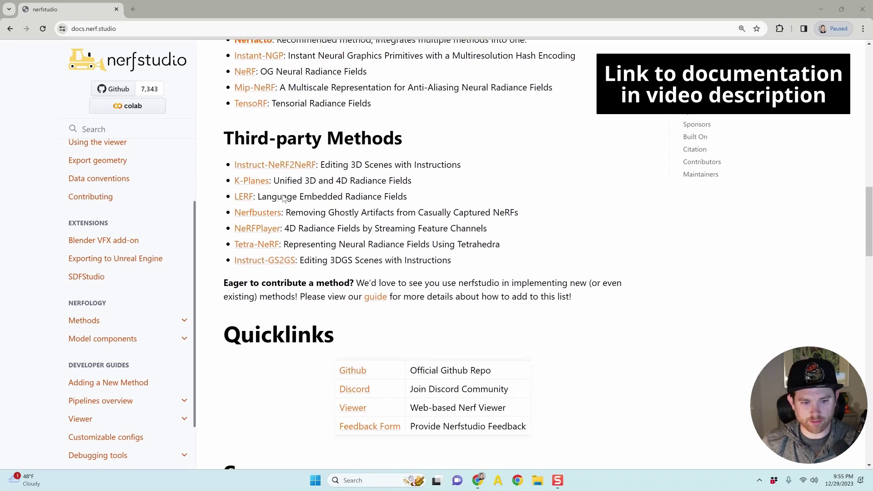
scroll(283, 198, "down", 6)
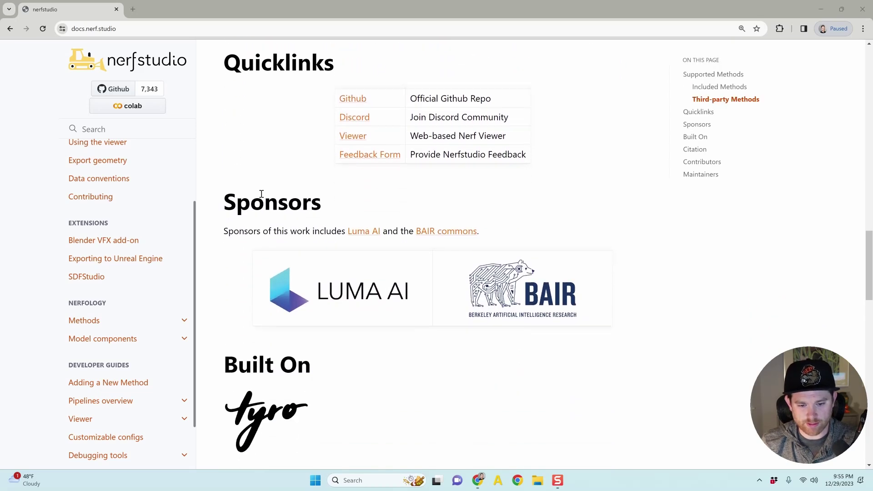
scroll(262, 194, "up", 1)
scroll(261, 195, "down", 3)
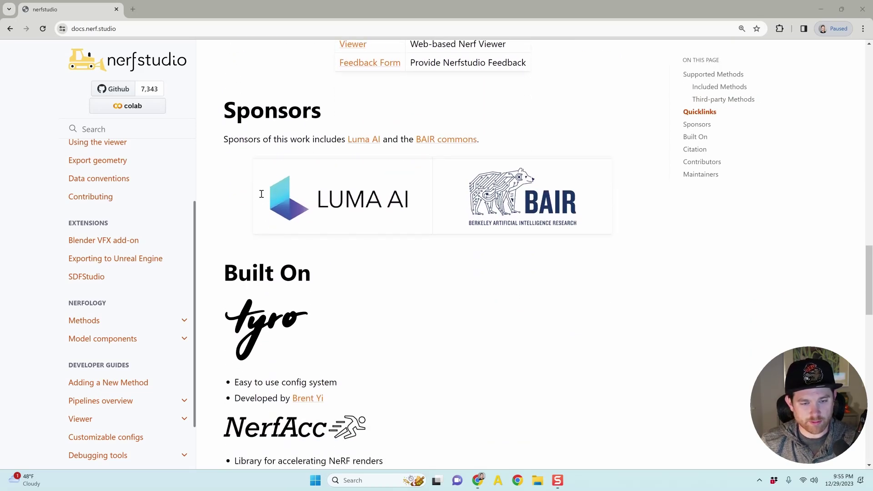
scroll(261, 194, "down", 8)
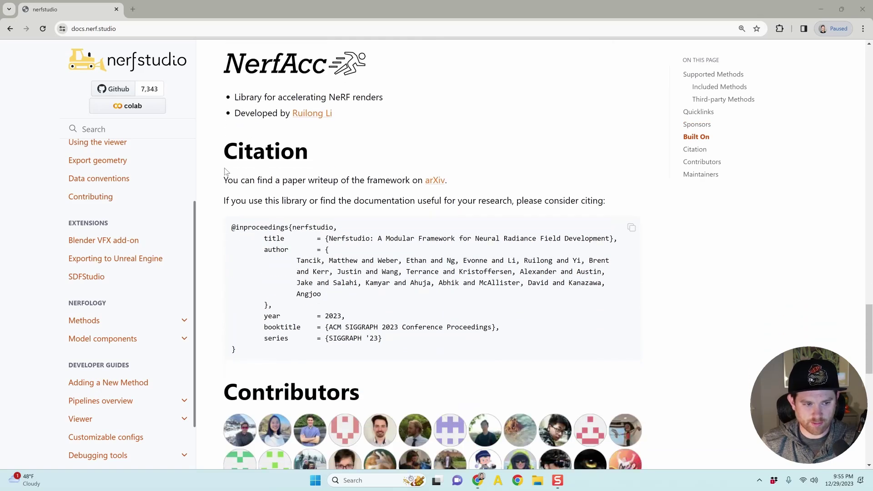
scroll(124, 235, "up", 2)
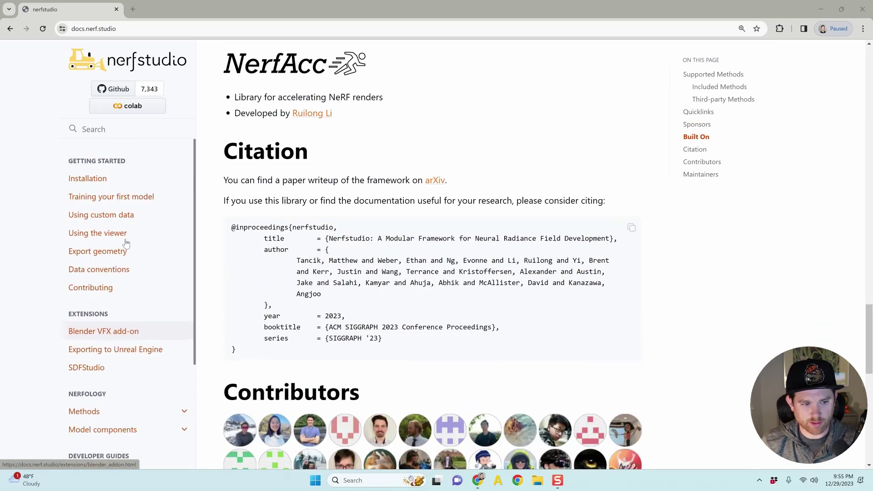
- Show the Windows prerequisites on the Installation page and open Git's git-scm.com downloads in a new tab
left_click(92, 178)
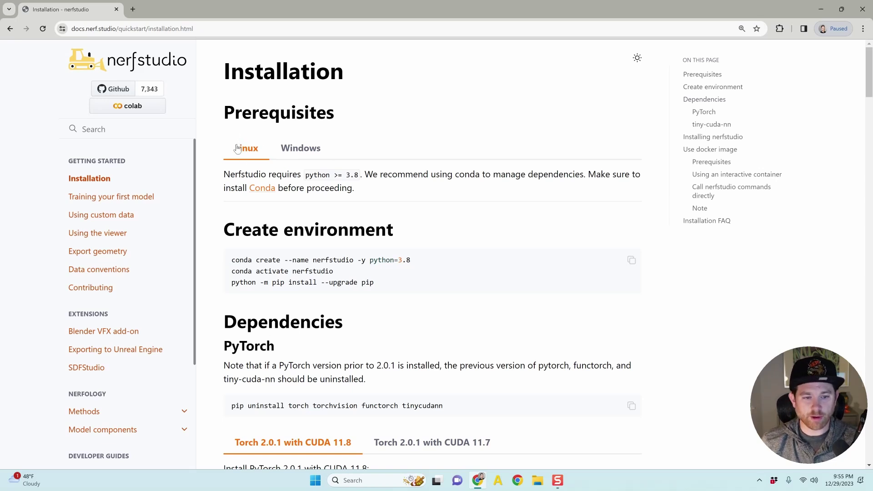
left_click(301, 148)
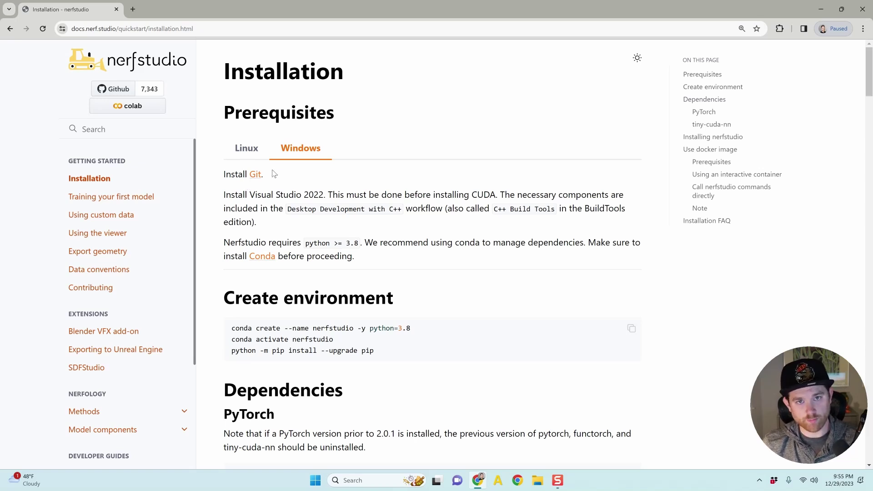
right_click(255, 175)
left_click(270, 183)
left_click(154, 4)
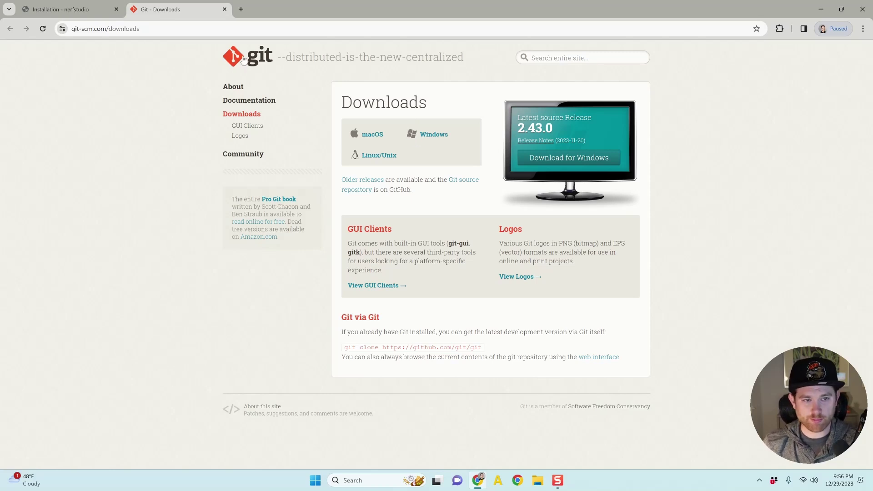
- Return to the Installation - nerfstudio tab and highlight 'This must be done before installing CUDA'
left_click(94, 7)
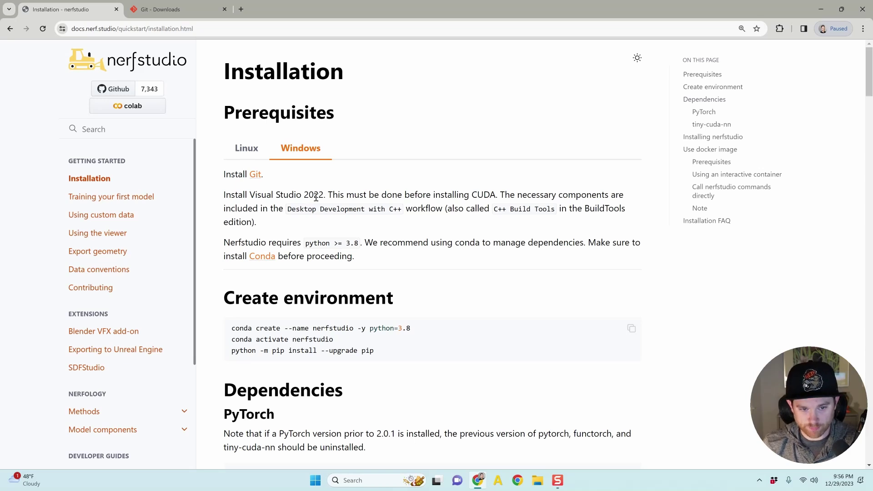
left_click_drag(333, 195, 496, 195)
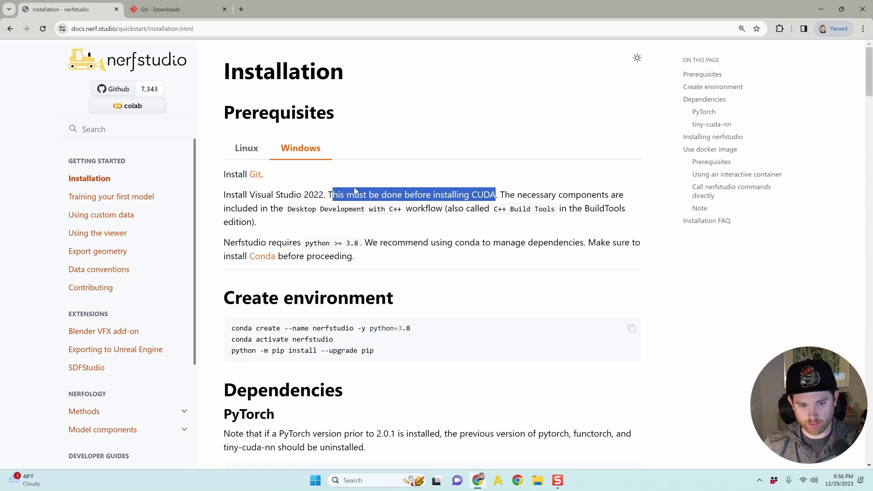
key("super")
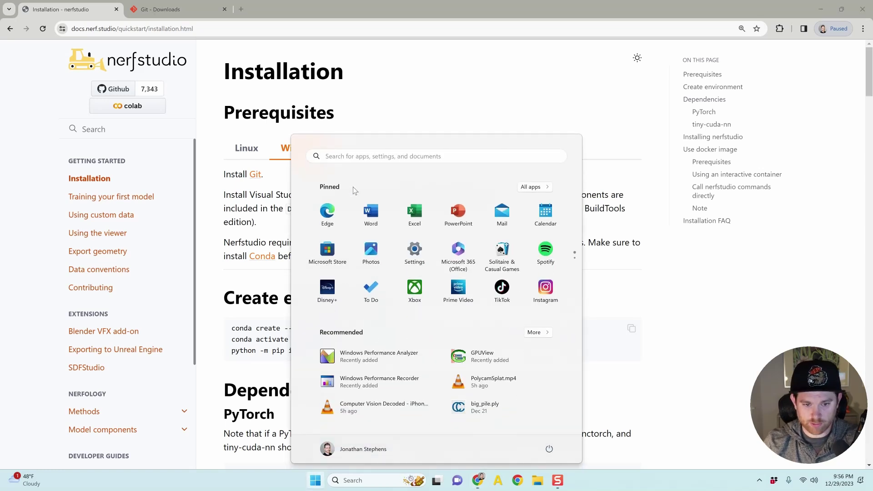
type("visual")
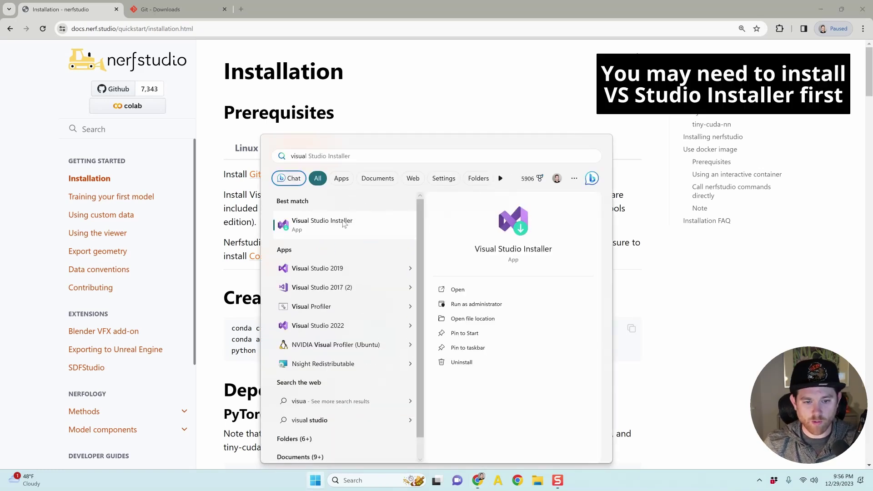
left_click(342, 221)
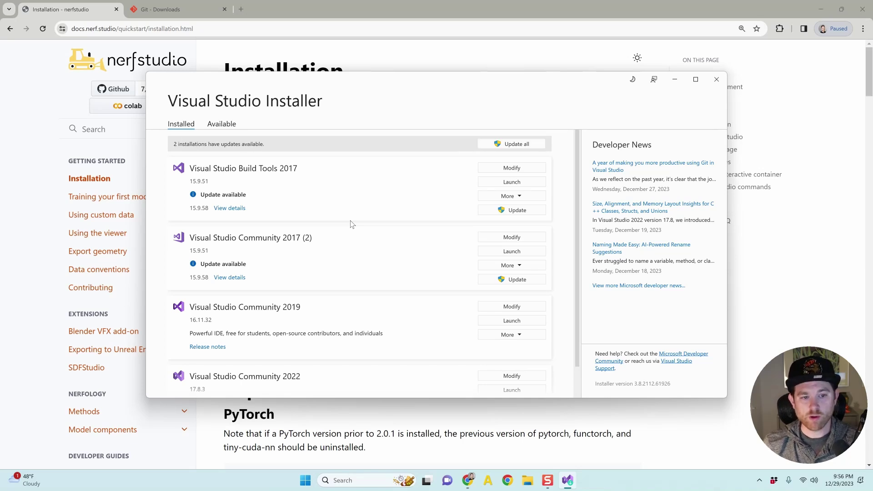
scroll(351, 216, "down", 2)
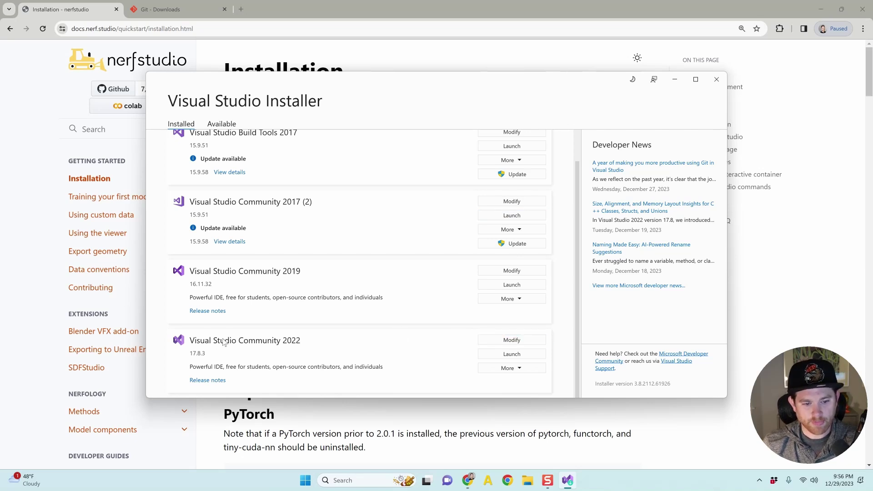
left_click(498, 342)
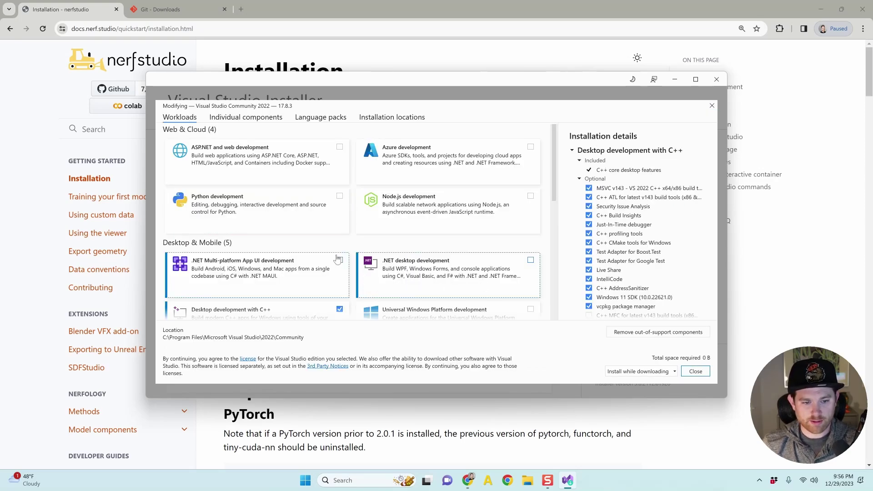
scroll(364, 244, "down", 2)
scroll(365, 247, "down", 1)
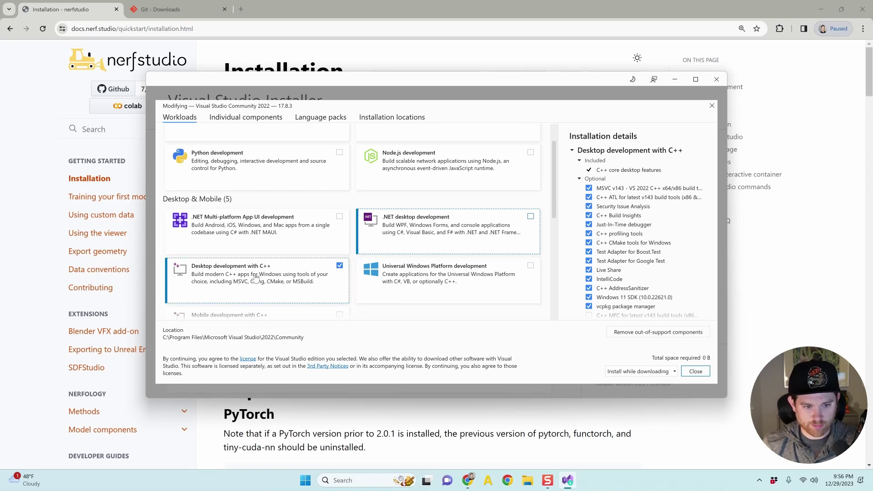
left_click(293, 283)
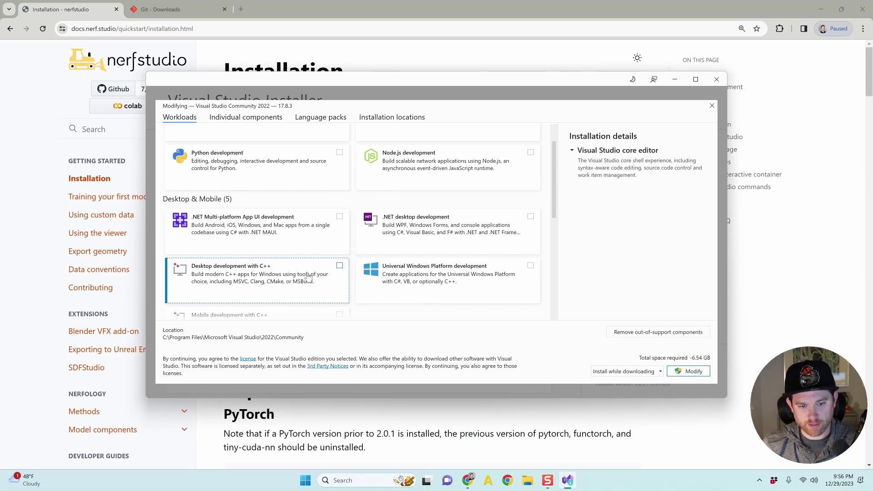
left_click(339, 266)
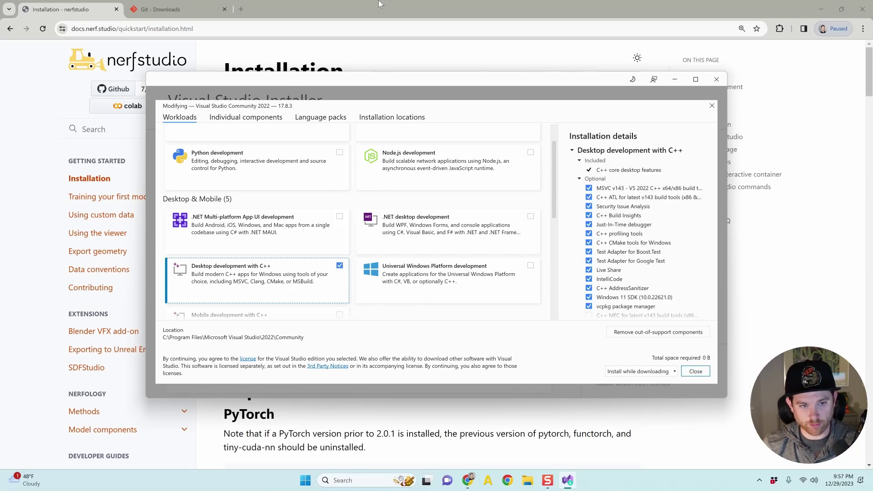
left_click(405, 72)
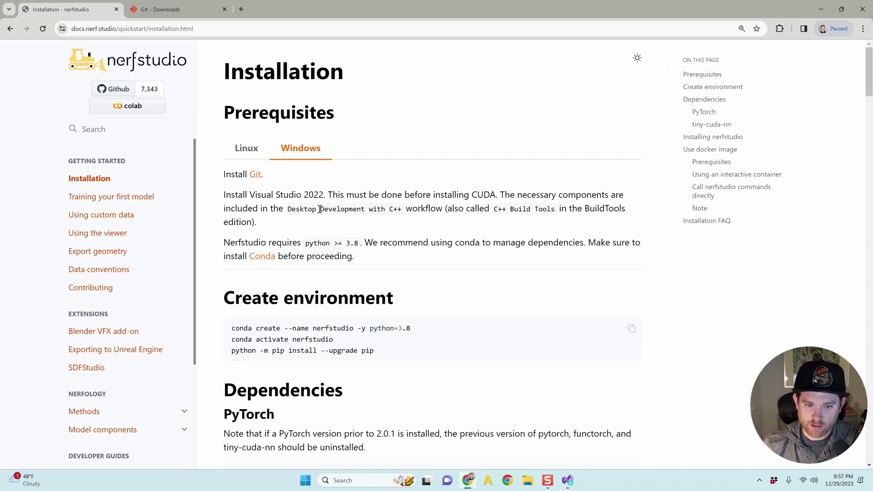
left_click_drag(289, 209, 398, 210)
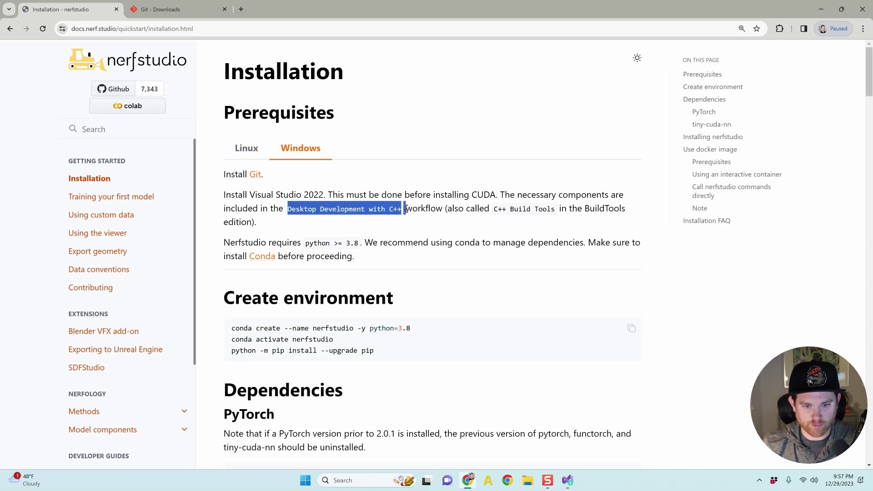
left_click(430, 222)
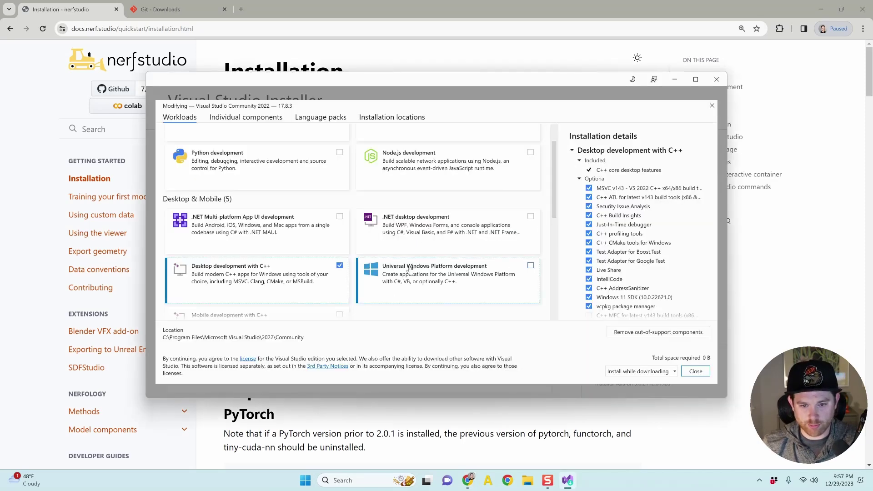
left_click(696, 371)
left_click(716, 85)
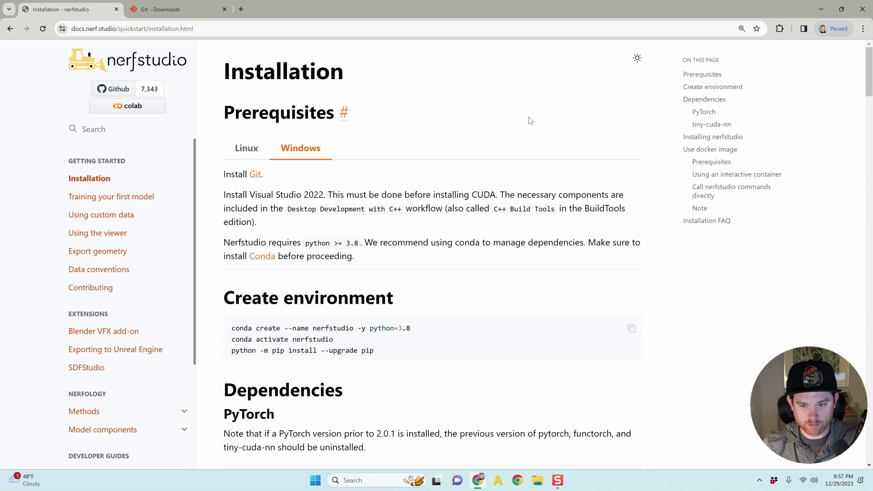
- Open the Conda link's Miniconda page on docs.conda.io in a new tab and view it
scroll(457, 187, "down", 1)
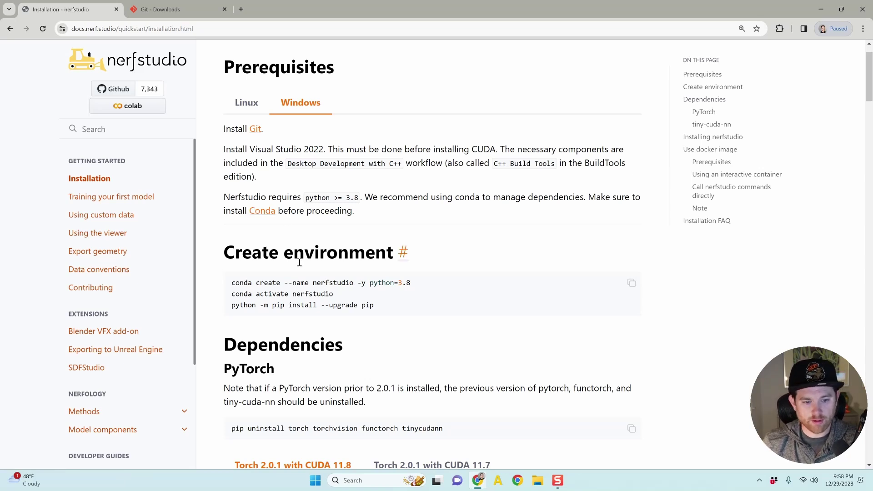
scroll(263, 226, "up", 1)
right_click(264, 254)
left_click(282, 261)
left_click(269, 5)
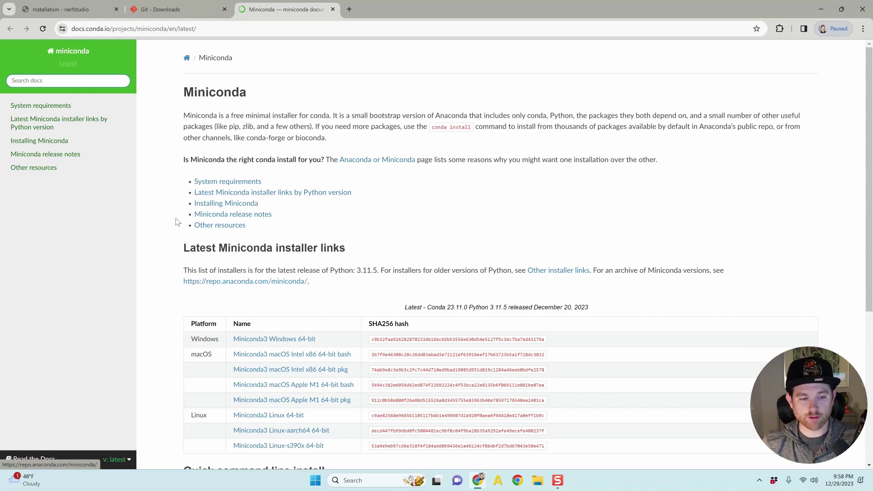
- Launch Command Prompt by searching 'cmd' and position it over the docs
key("ctrl+1")
scroll(253, 261, "up", 1)
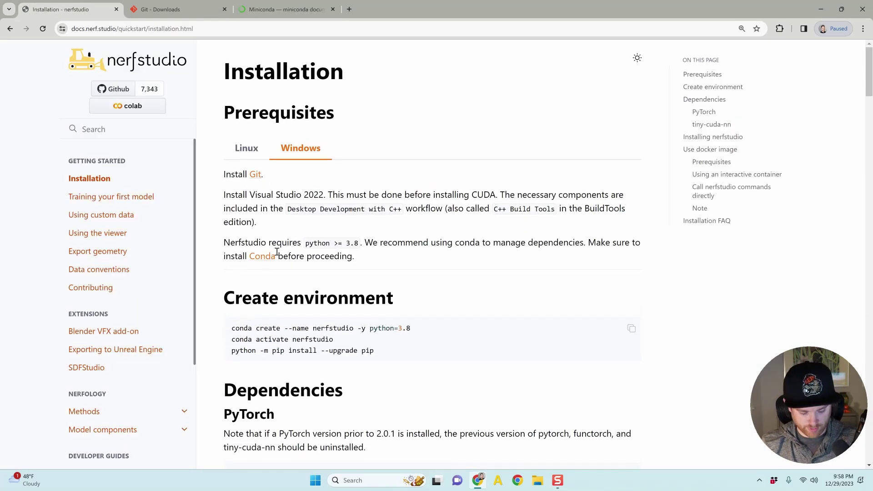
scroll(252, 260, "down", 2)
left_click(364, 482)
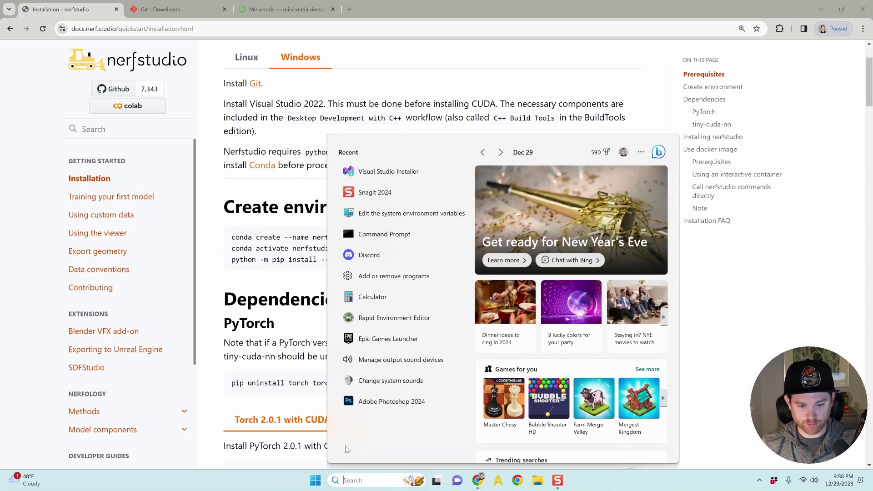
type("cmd")
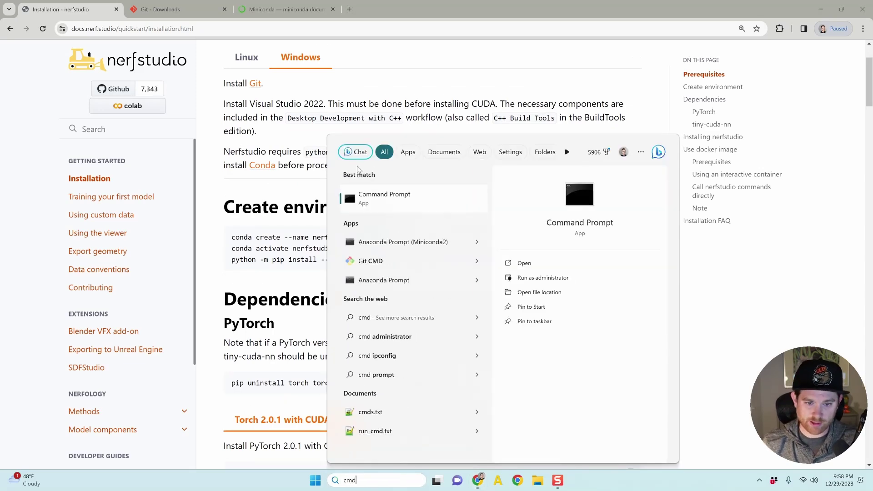
left_click(402, 203)
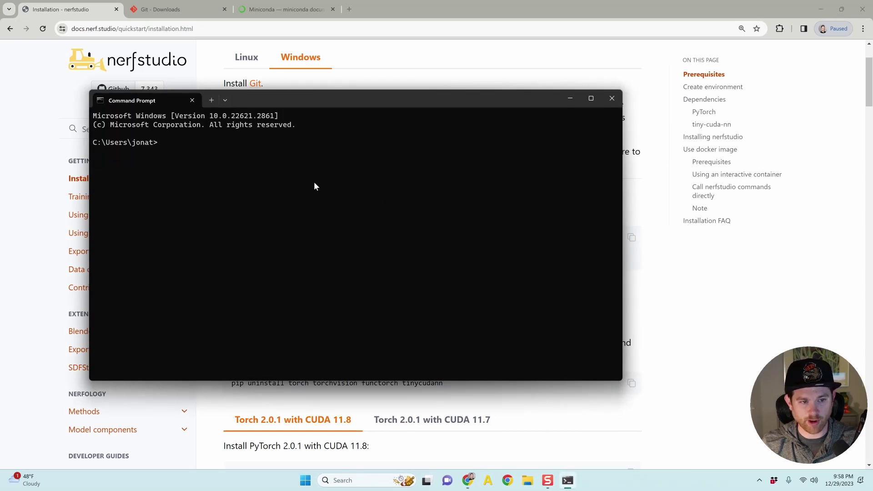
left_click_drag(320, 97, 395, 84)
scroll(384, 248, "up", 2, "ctrl")
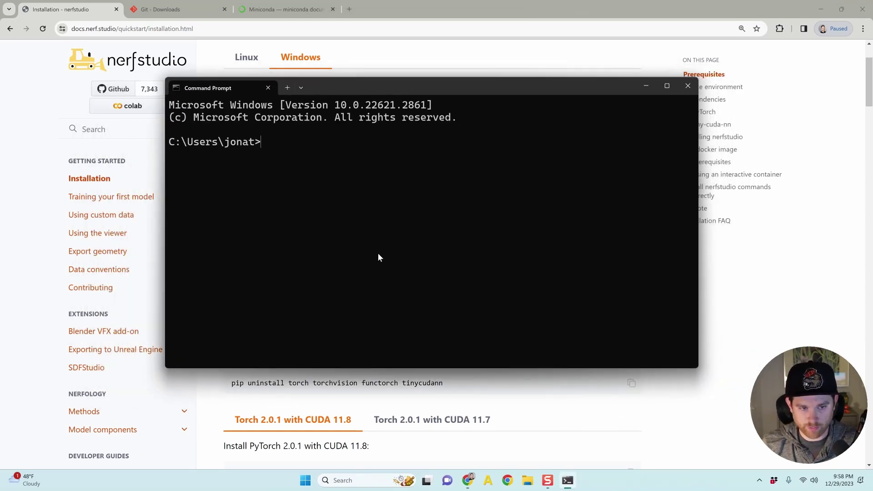
- Select the conda create command on the nerfstudio Installation page
left_click(587, 403)
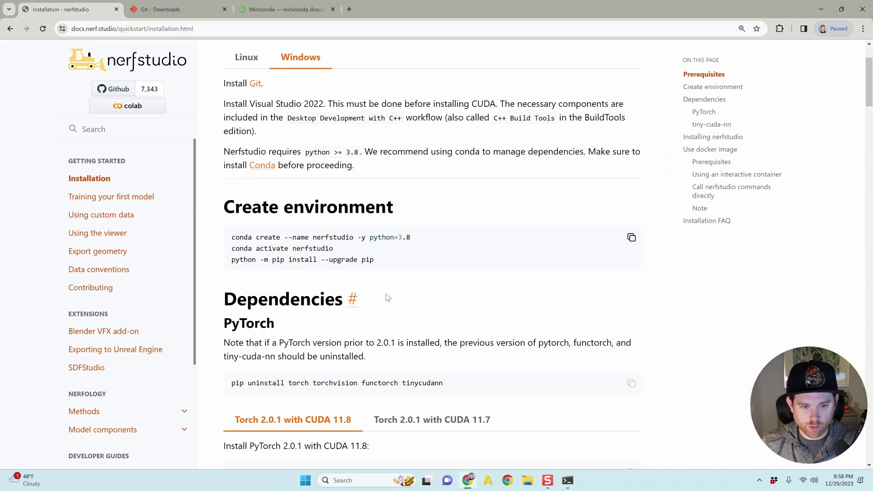
scroll(400, 299, "up", 2, "ctrl")
scroll(419, 266, "down", 1, "ctrl")
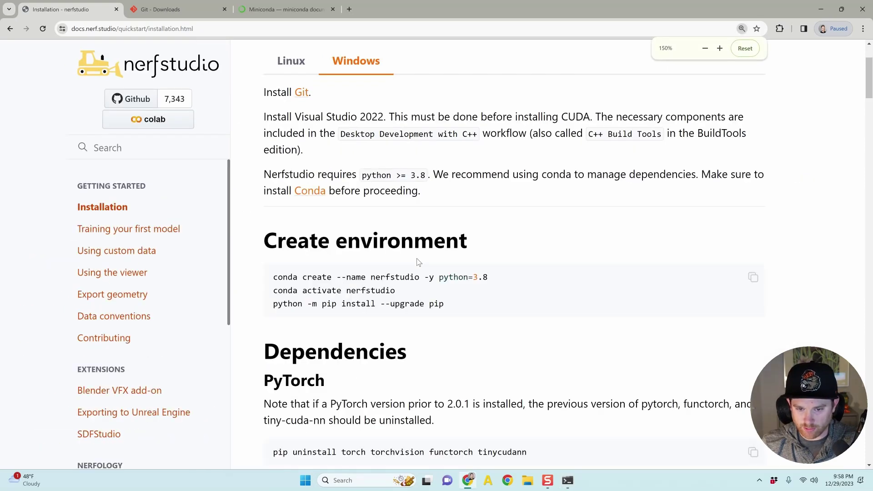
left_click_drag(274, 277, 508, 278)
key("ctrl+c")
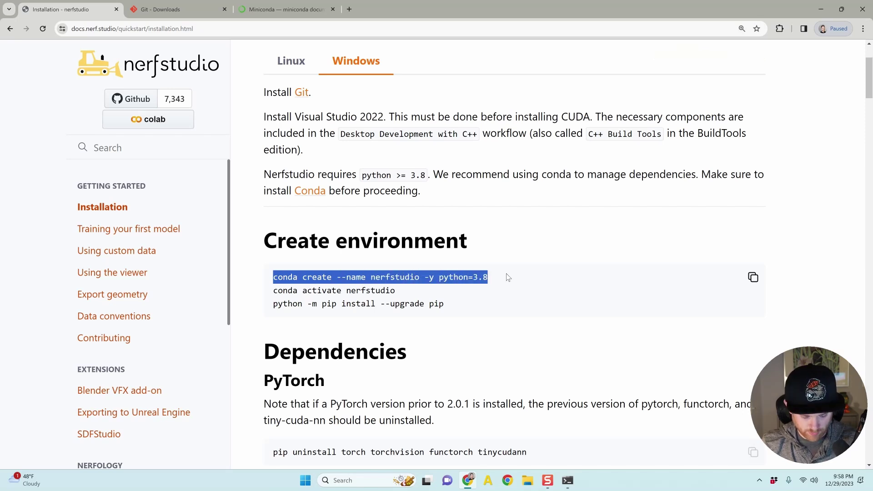
- Run 'conda create --name nerfstudio -y python=3.8' in Command Prompt
key("alt+Tab")
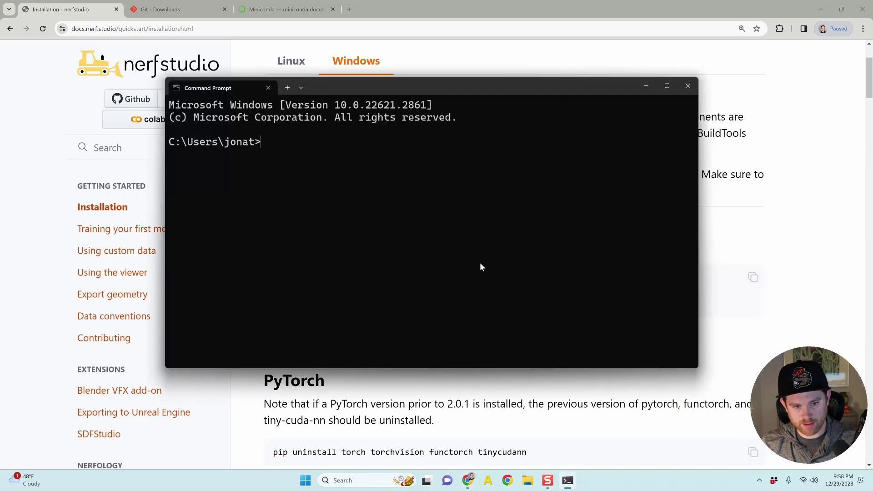
key("ctrl+v")
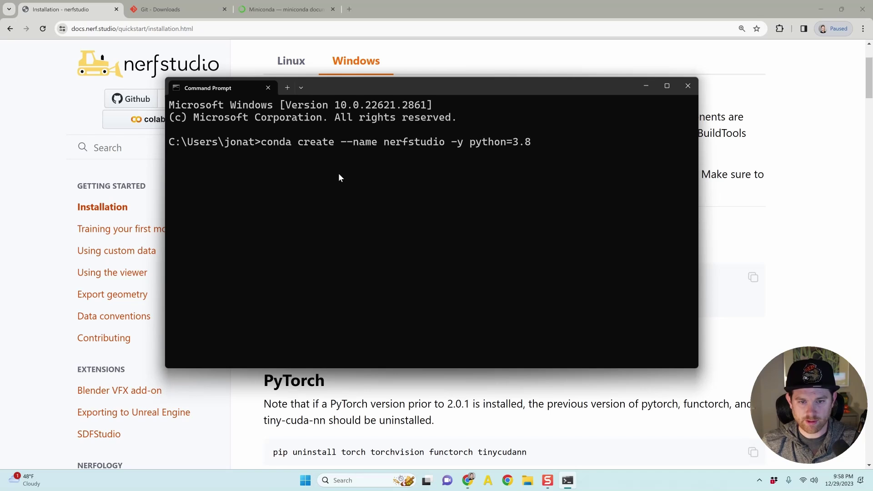
key("Return")
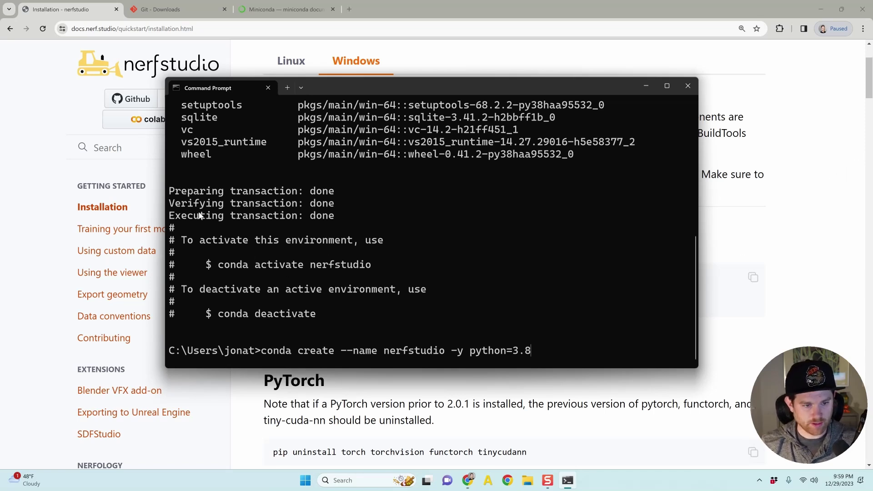
- Copy and run 'conda activate nerfstudio', confirming the (nerfstudio) prompt prefix
left_click(706, 240)
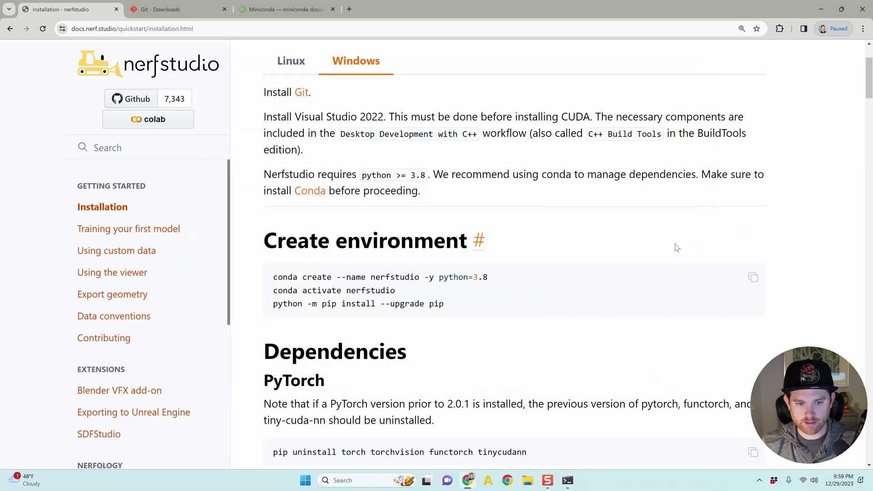
left_click_drag(272, 290, 421, 294)
key("ctrl+c")
key("alt+Tab")
key("ctrl+v")
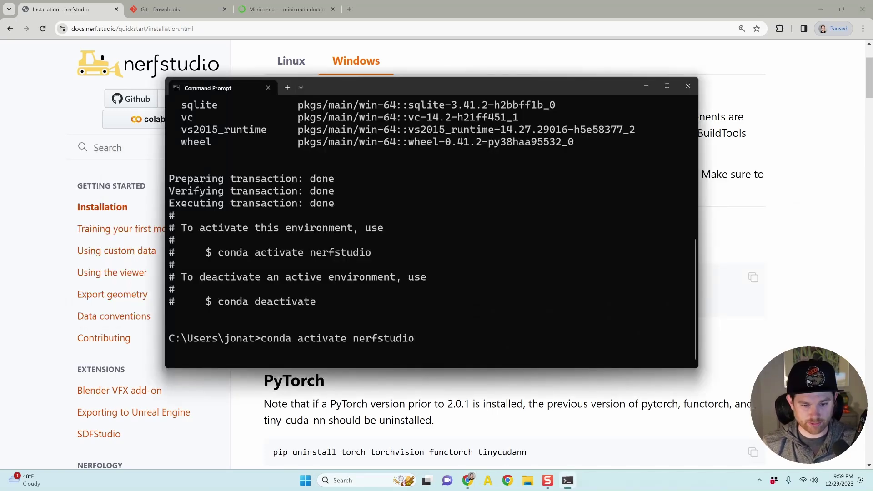
key("Return")
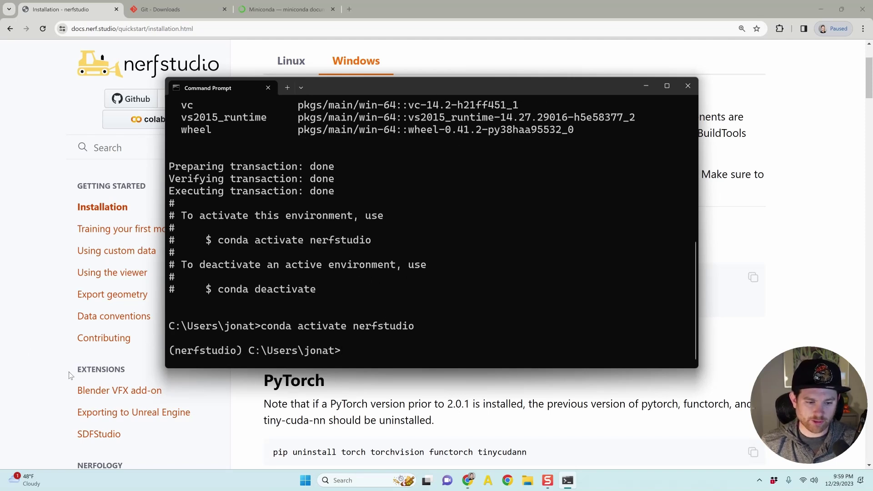
left_click_drag(176, 351, 243, 350)
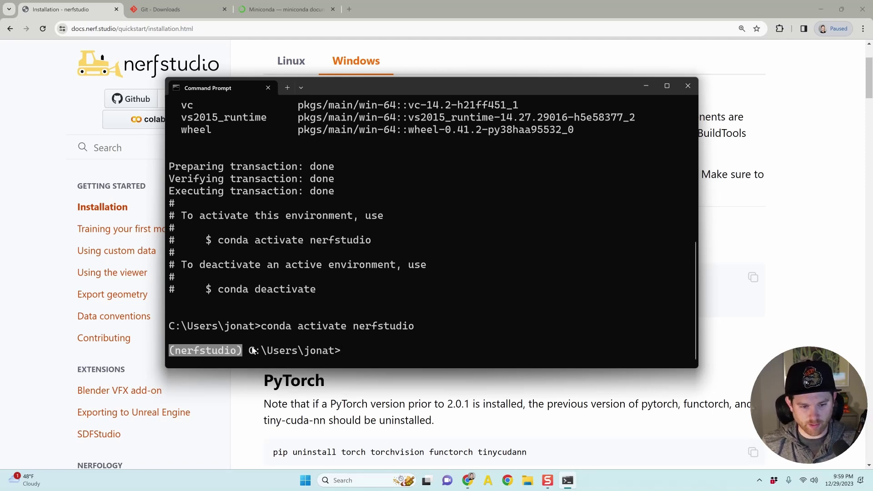
- Run 'python -m pip install --upgrade pip', taking pip from 23.3.1 to 23.3.2
left_click_drag(250, 351, 351, 356)
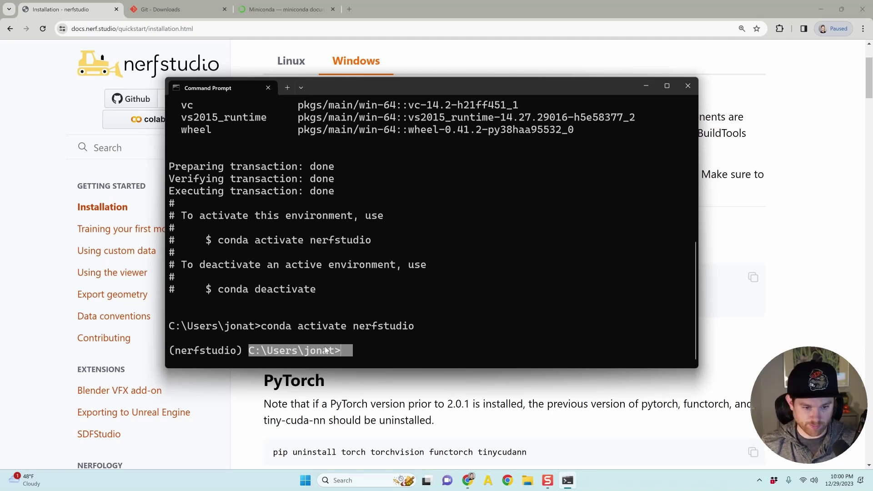
left_click_drag(318, 367, 312, 370)
key("alt+Tab")
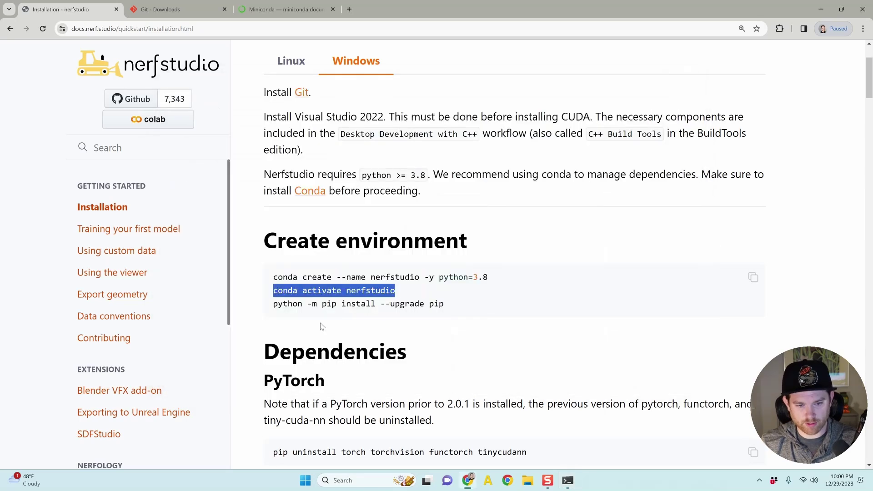
left_click_drag(465, 308, 260, 305)
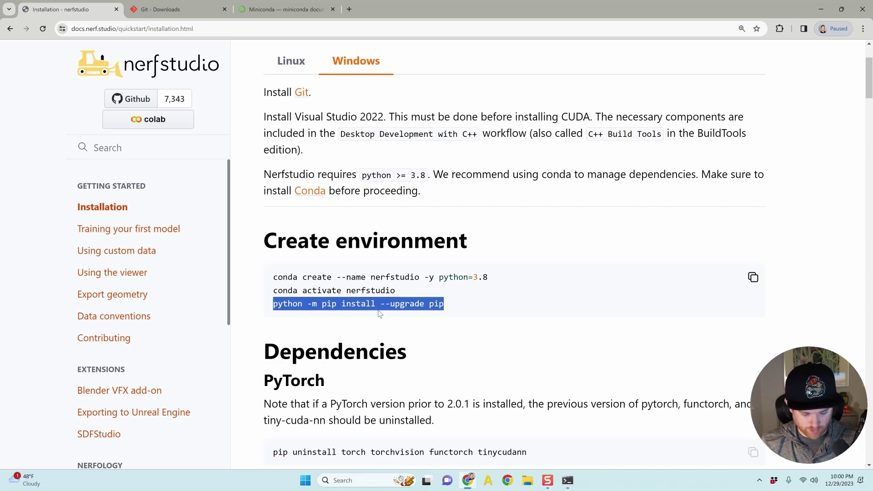
key("alt+Tab")
key("ctrl+v")
key("Return")
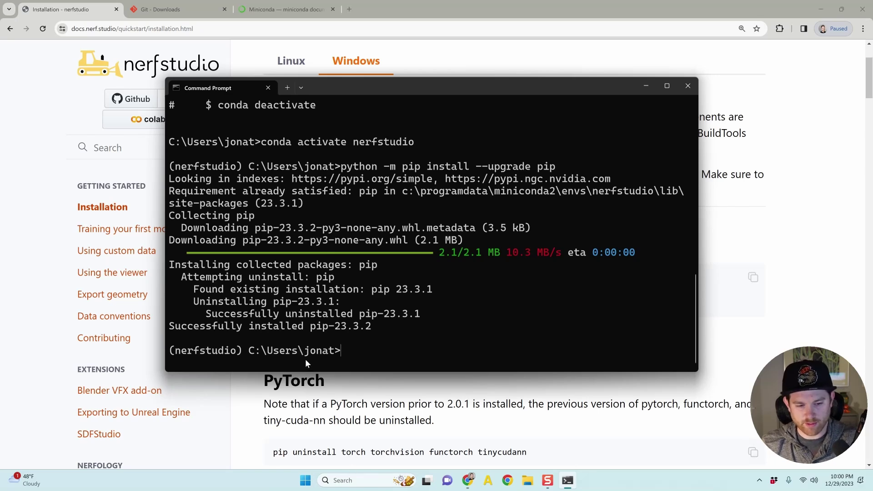
left_click(310, 385)
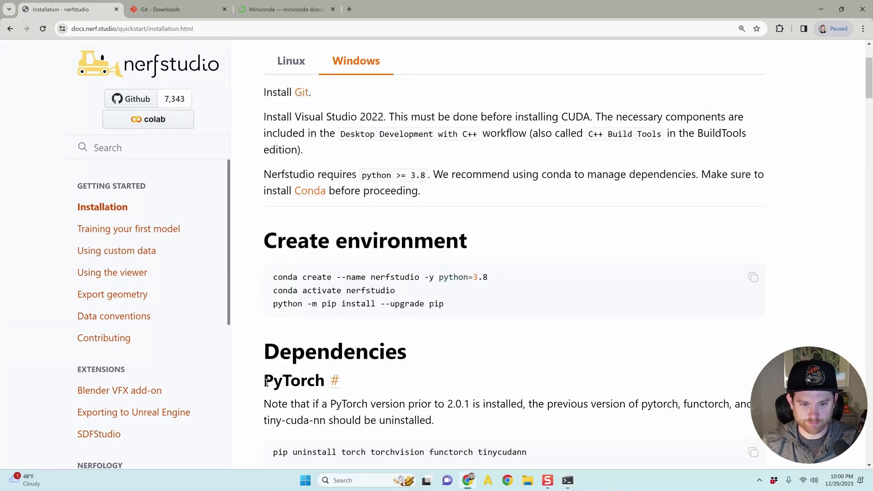
- Run the docs' pip uninstall for torch, torchvision, functorch and tinycudann; none were present
scroll(321, 367, "down", 4)
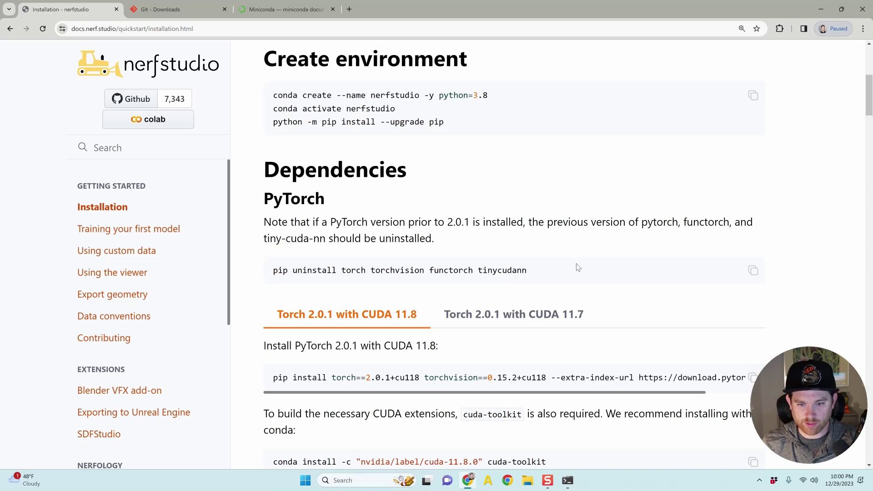
left_click(753, 271)
key("alt+Tab")
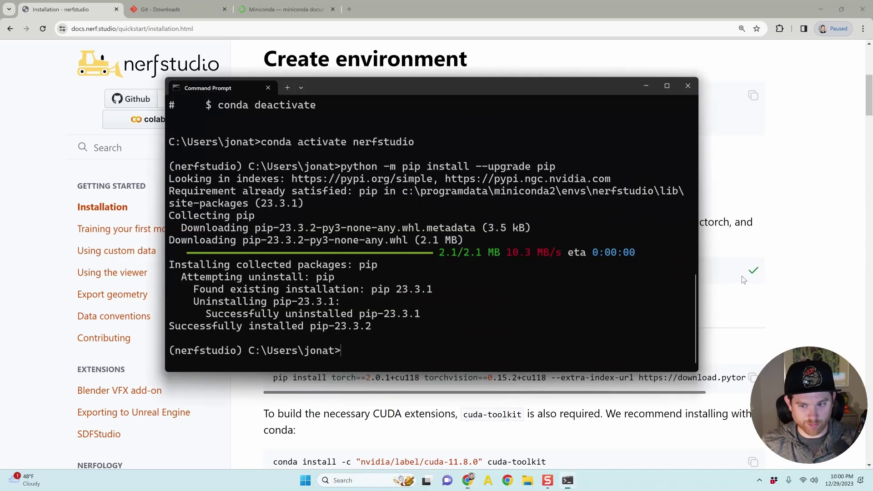
key("ctrl+v")
key("Return")
type("3")
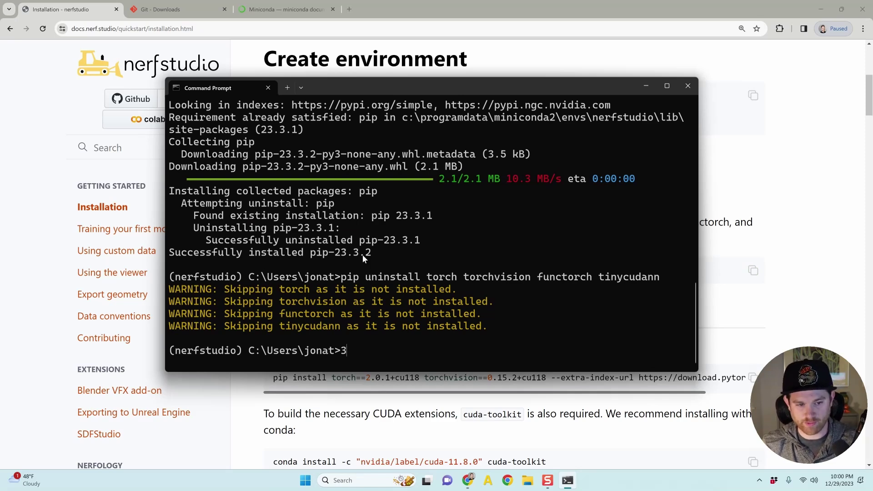
scroll(362, 255, "up", 1)
scroll(378, 246, "down", 1)
key("alt+Tab")
scroll(356, 303, "down", 2)
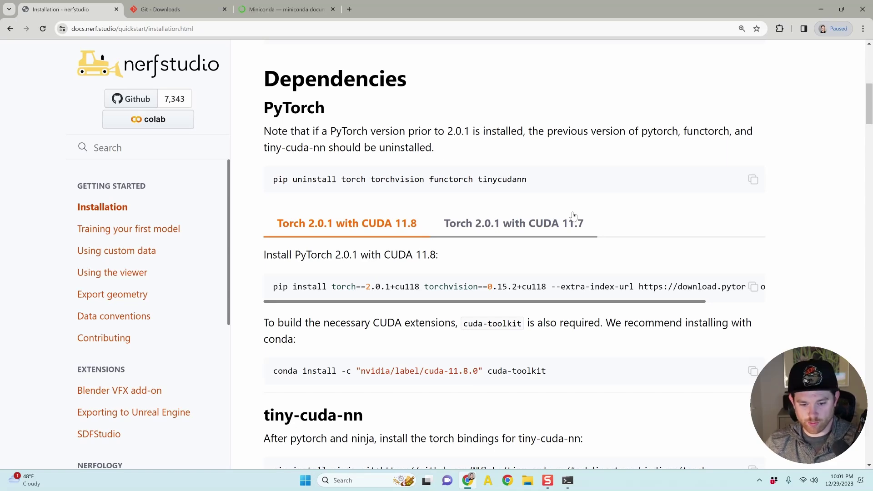
- Run 'nvcc --version', highlight the CUDA 11.8 (V11.8.89) line, then minimize Command Prompt
left_click(568, 480)
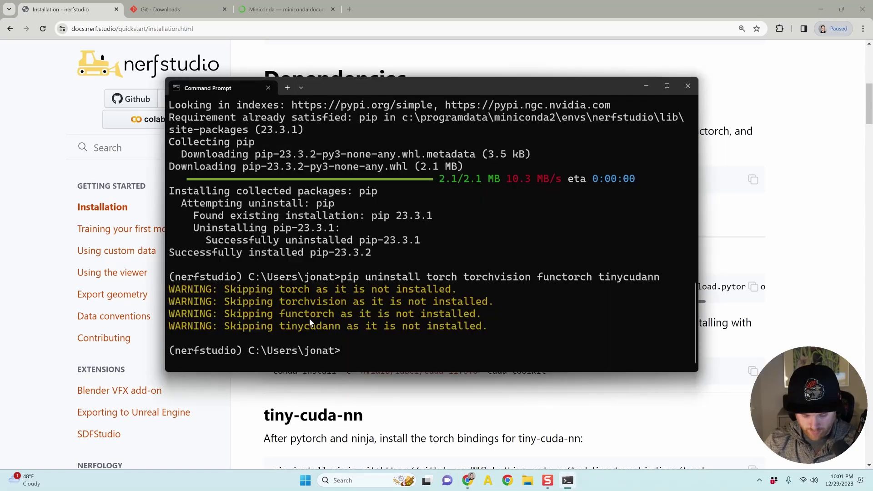
type("nvcc -")
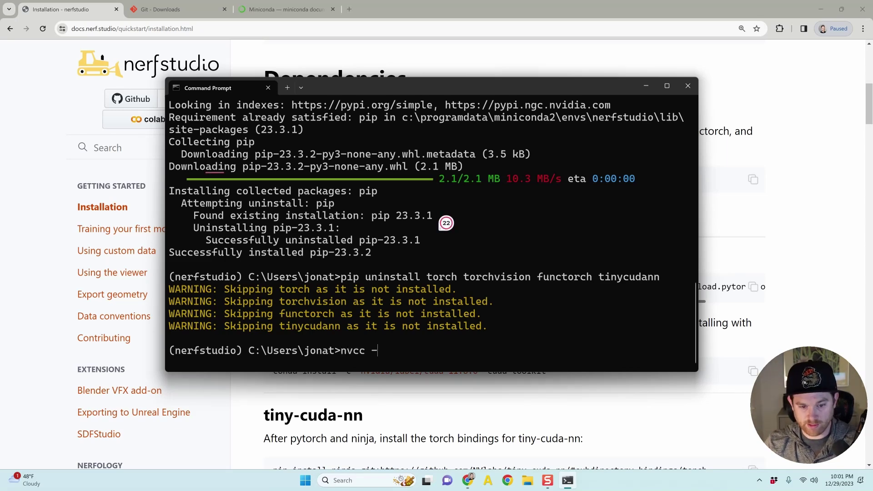
type("-version")
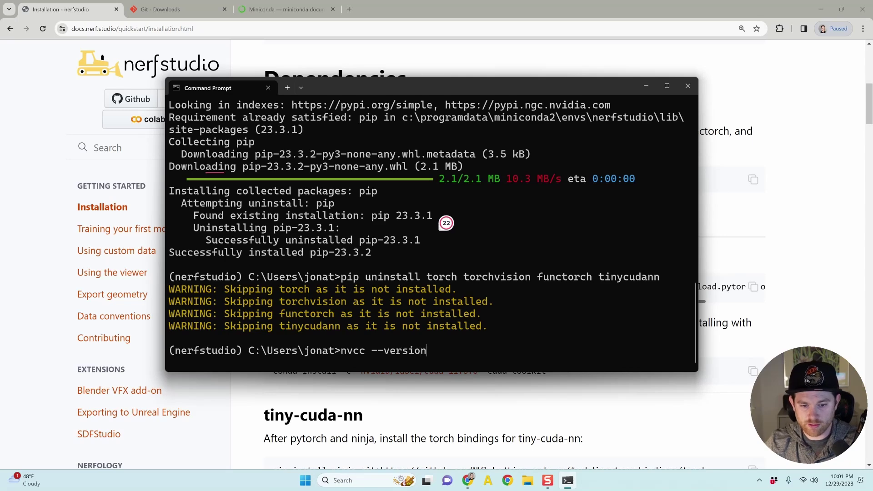
key("Return")
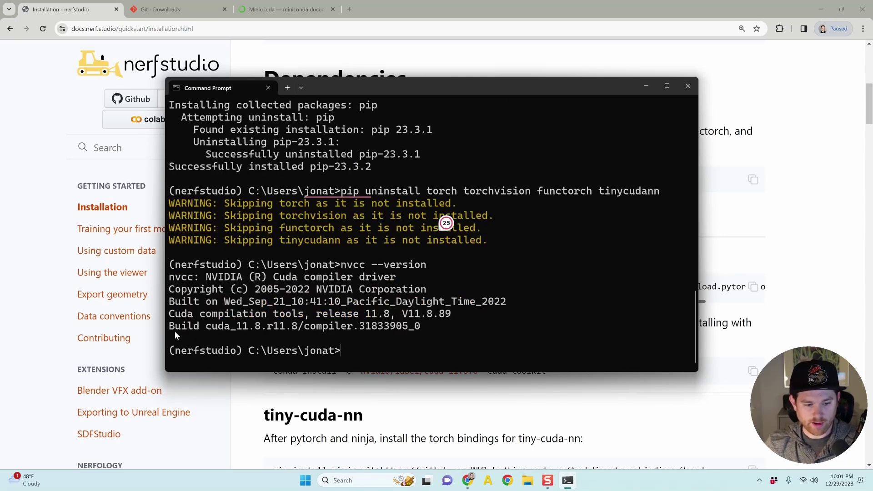
left_click_drag(176, 335, 453, 333)
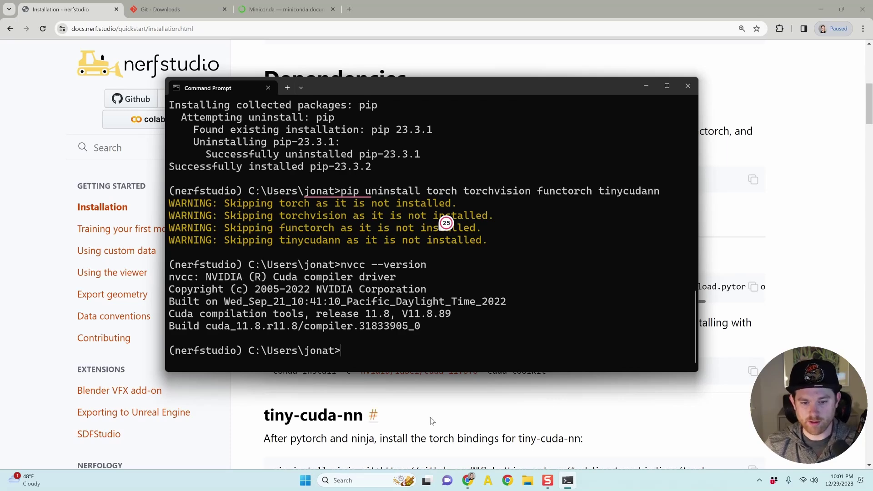
left_click(495, 390)
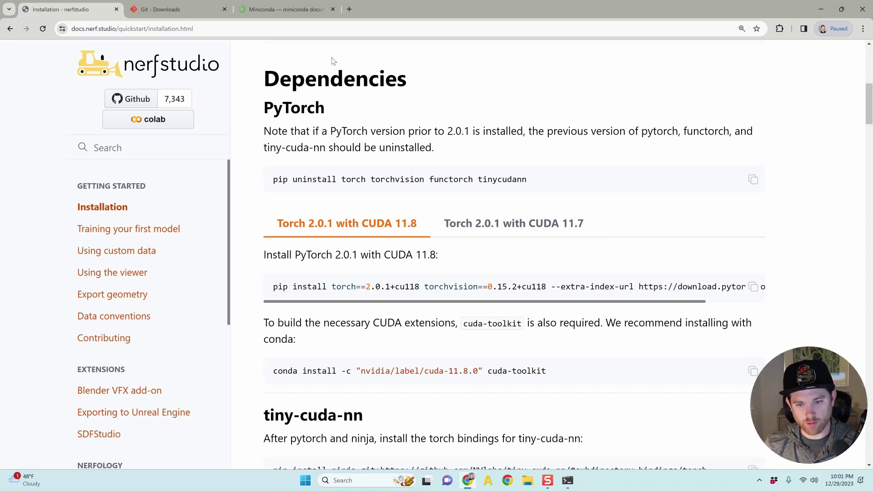
- Search Google for cuda toolkit 11.8 in a new tab and open NVIDIA's Downloads page
left_click(349, 10)
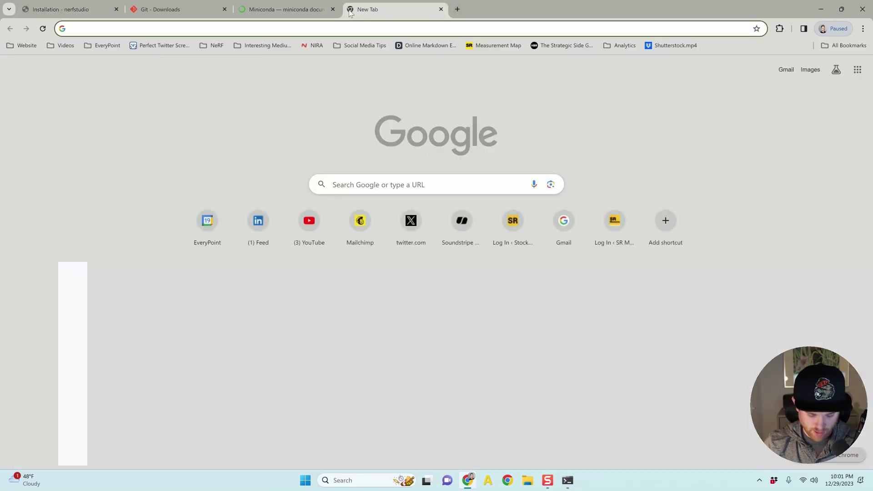
left_click(444, 177)
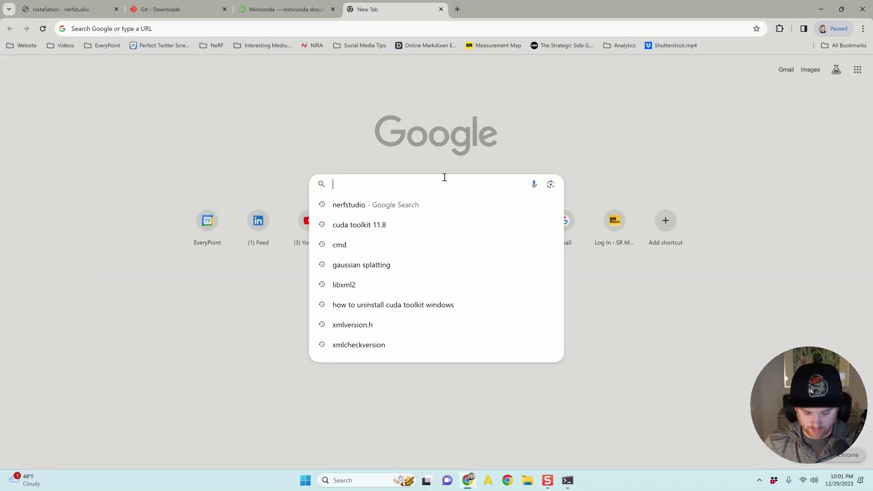
type("cuda toolkit 11.8")
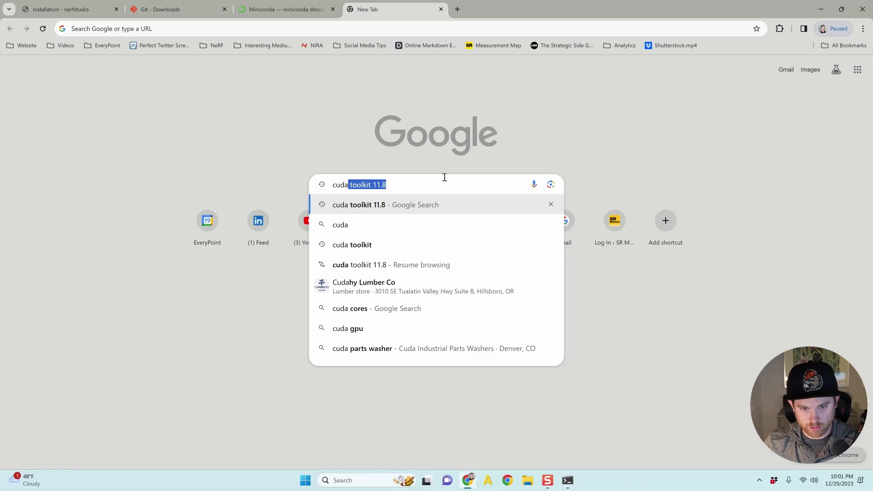
key("Return")
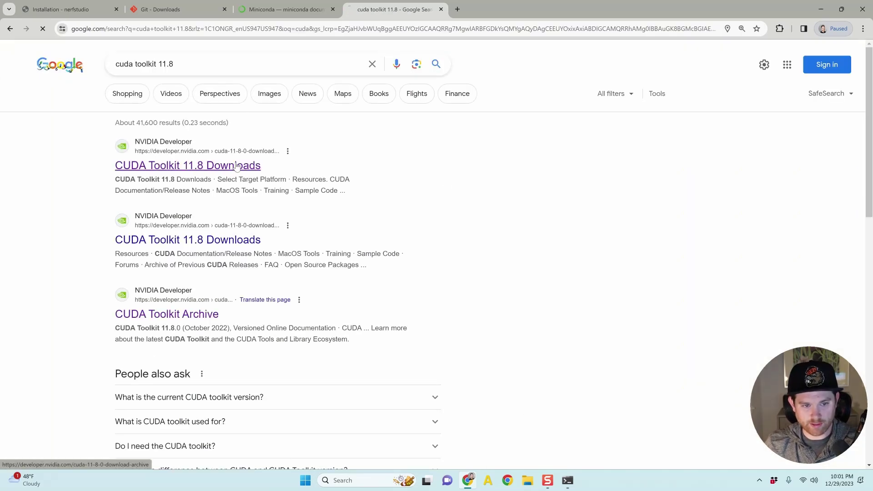
left_click(236, 165)
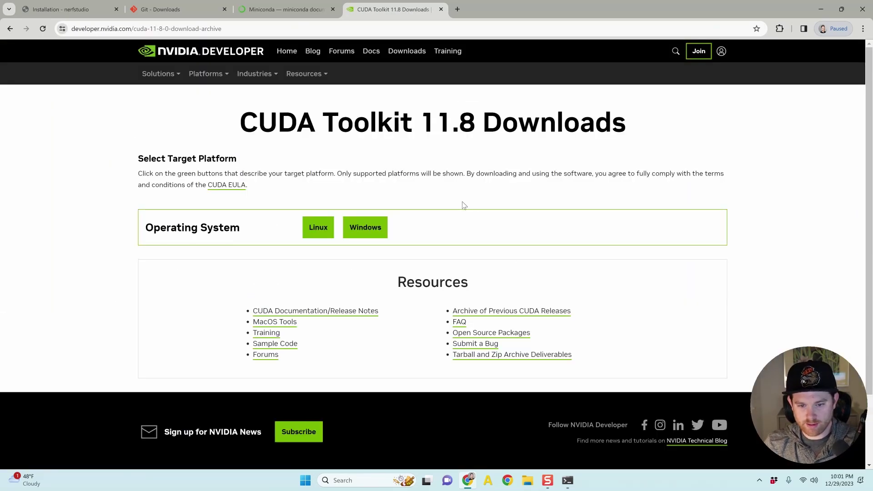
- Choose Windows, x86_64, version 11 and exe (local) to show the 3.0 GB installer
left_click(358, 228)
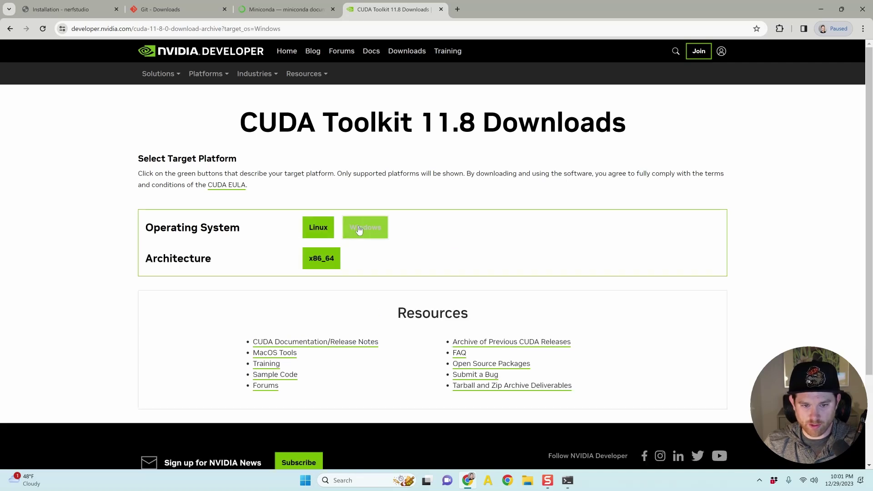
left_click(331, 258)
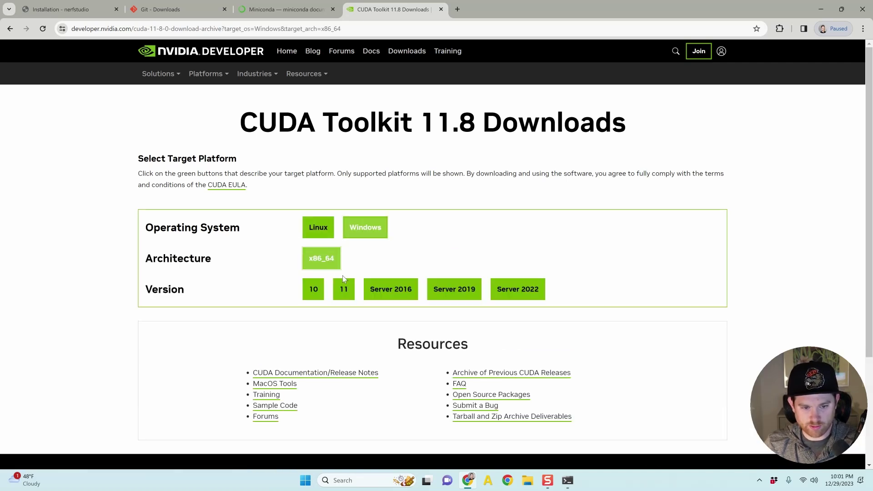
left_click(352, 291)
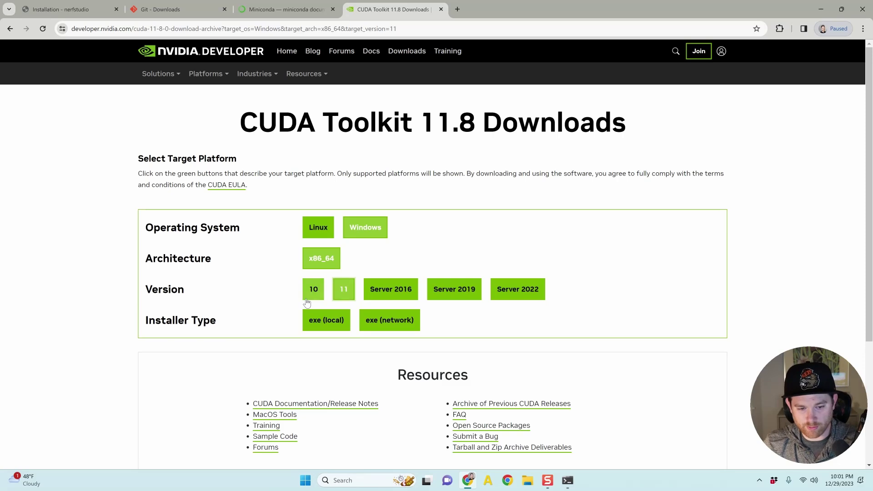
left_click(325, 328)
scroll(298, 315, "down", 3)
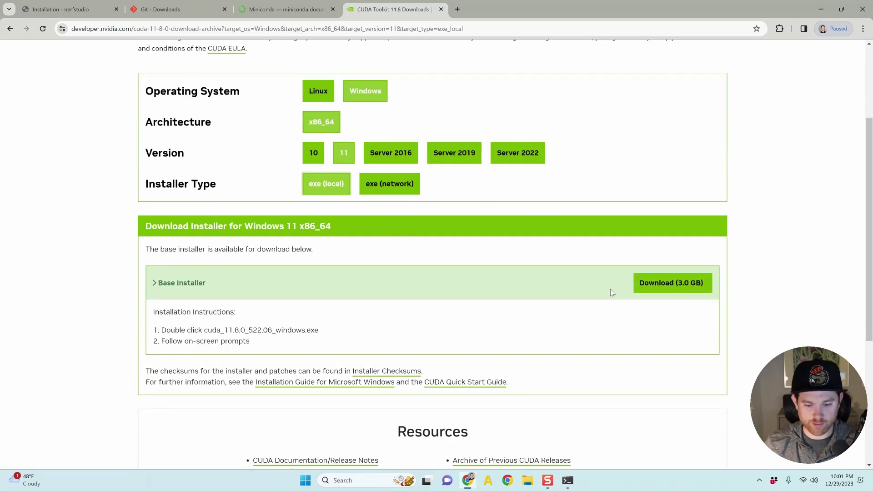
- Run cuda_11.8.0_522.06_windows.exe from the Downloads folder, then minimize File Explorer
left_click(527, 480)
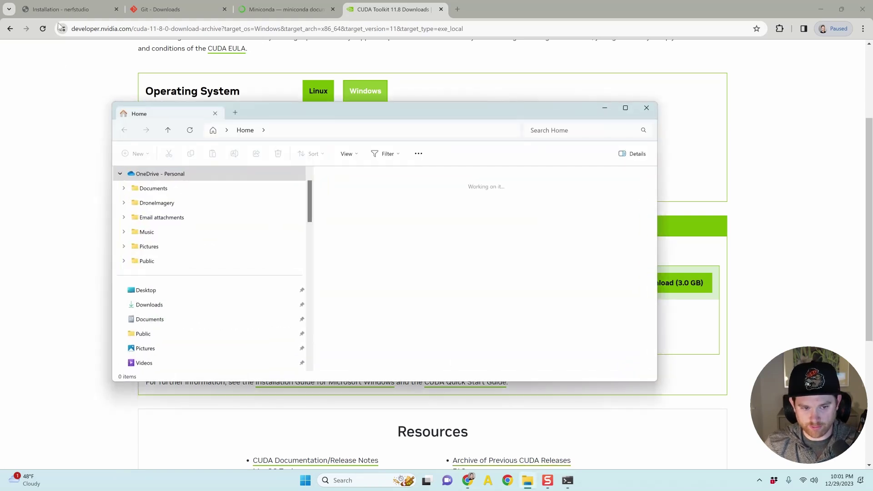
left_click(199, 305)
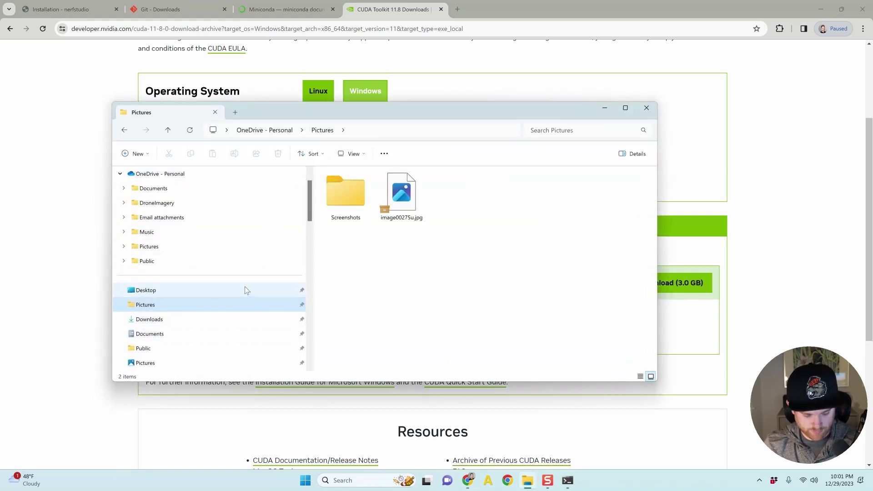
left_click(198, 321)
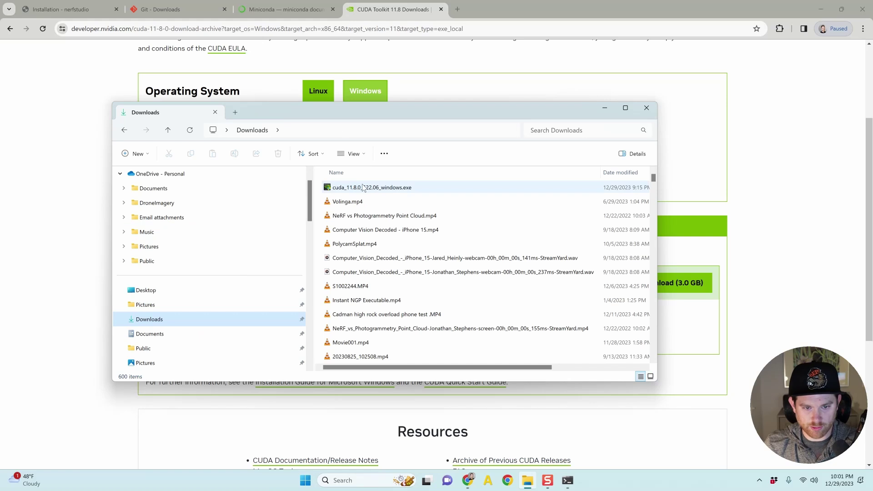
double_click(363, 188)
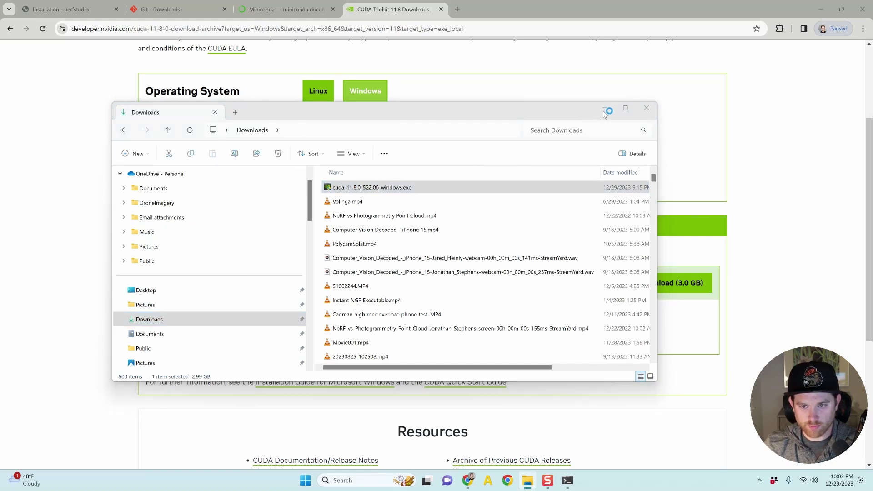
left_click(603, 450)
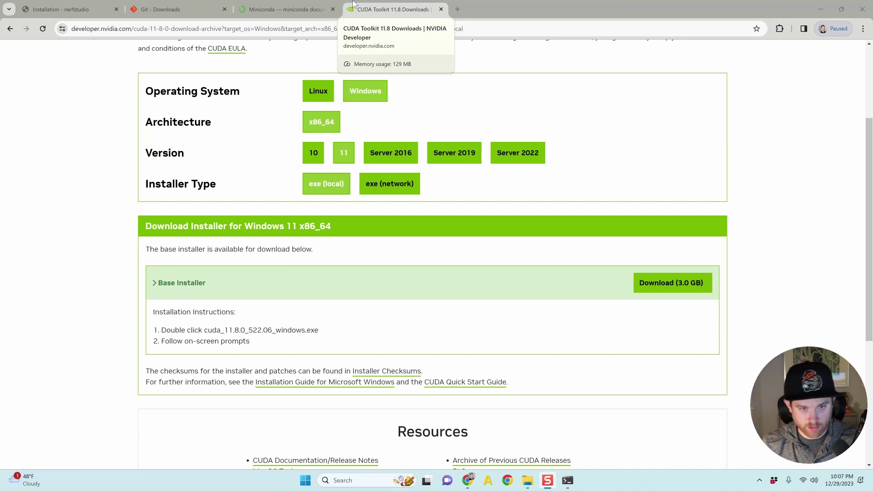
- Filter Installed apps by 'cuda' to confirm the five NVIDIA CUDA 11.8 components
key("super")
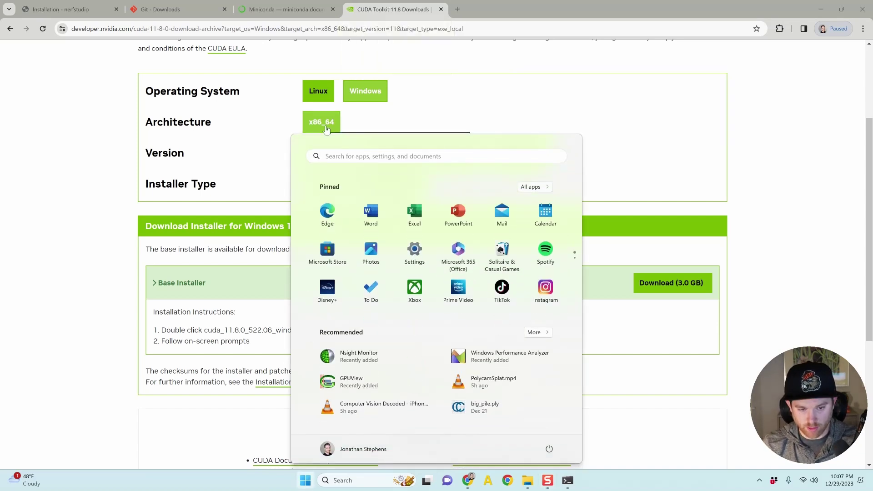
type("add")
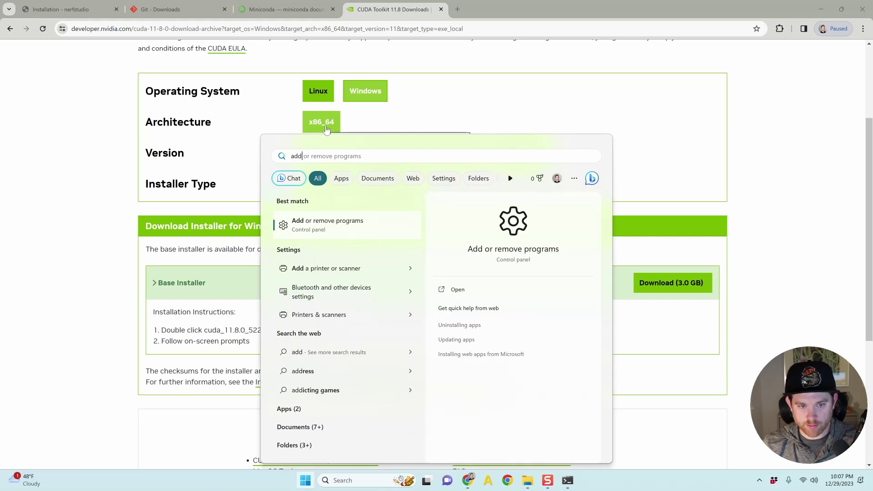
key("Return")
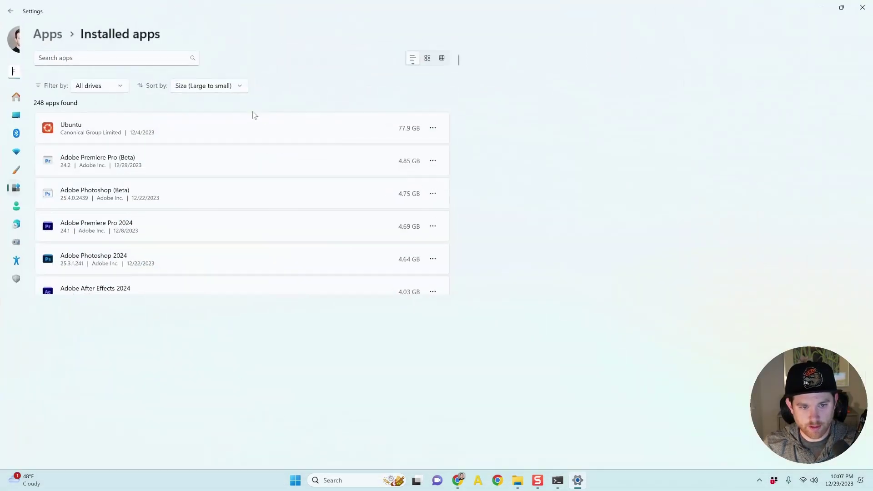
left_click(376, 58)
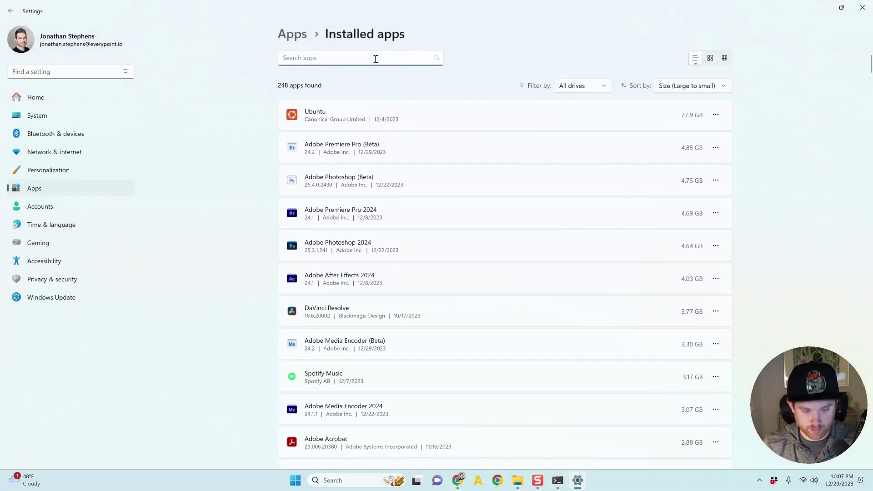
type("cud")
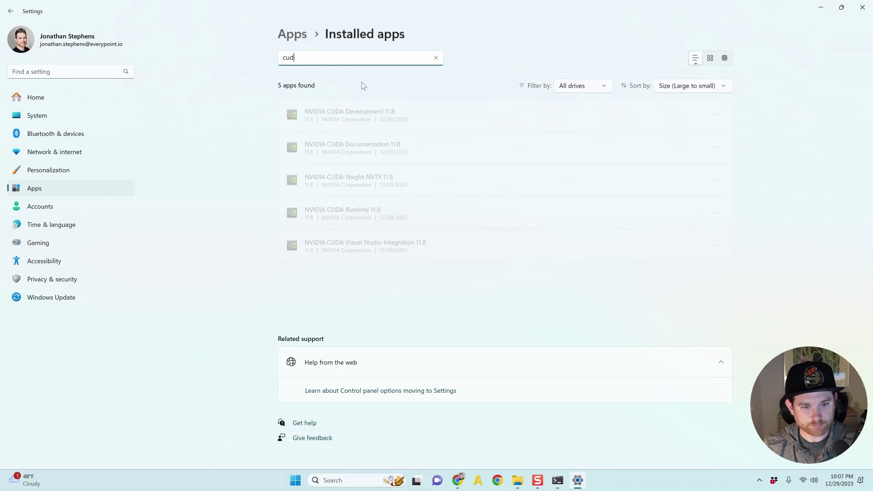
type("a")
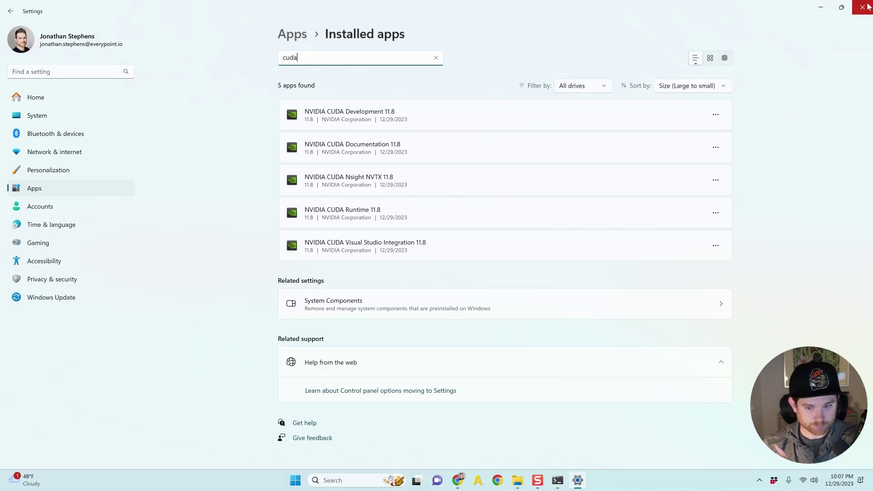
- Close Settings and copy the PyTorch cu118 pip install command from the nerfstudio installation page
left_click(867, 6)
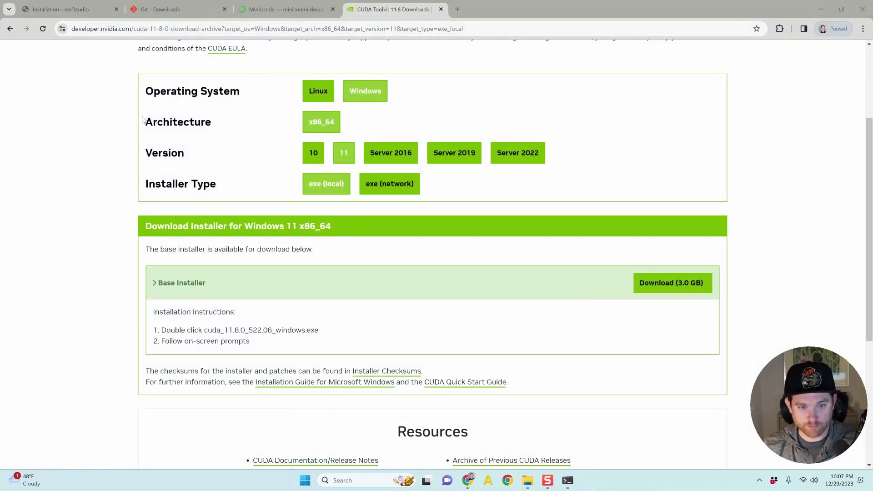
left_click(73, 9)
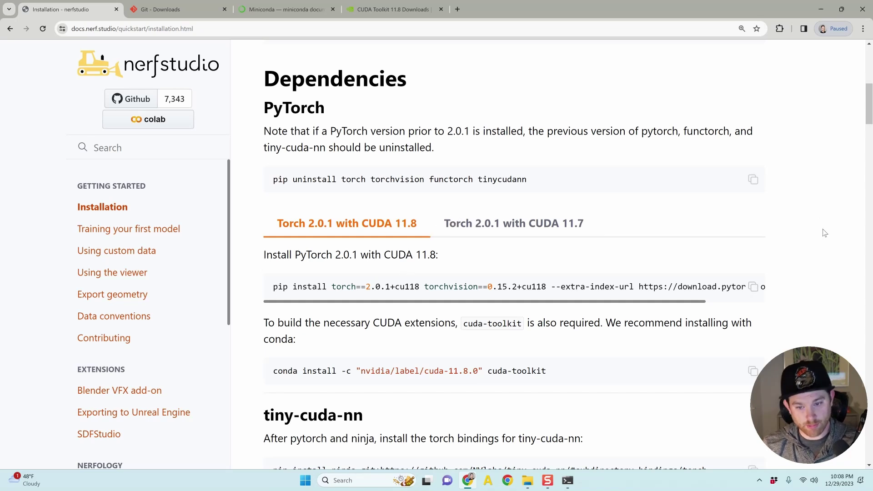
left_click(754, 287)
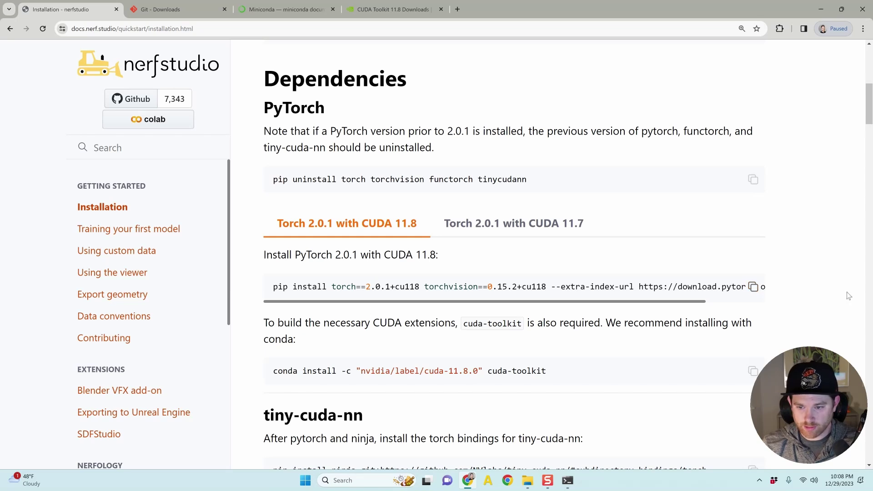
left_click(754, 286)
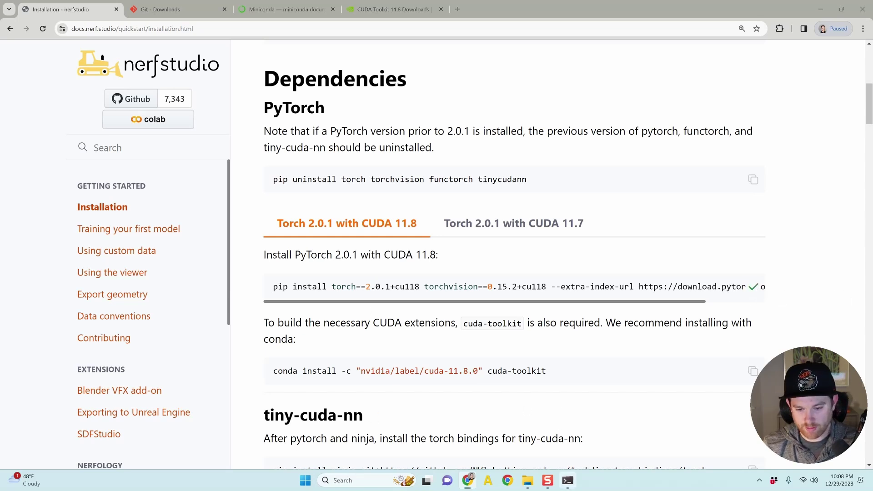
- Run pip install torch==2.0.1+cu118 torchvision==0.15.2+cu118 with the cu118 extra index URL
left_click(567, 480)
right_click(354, 349)
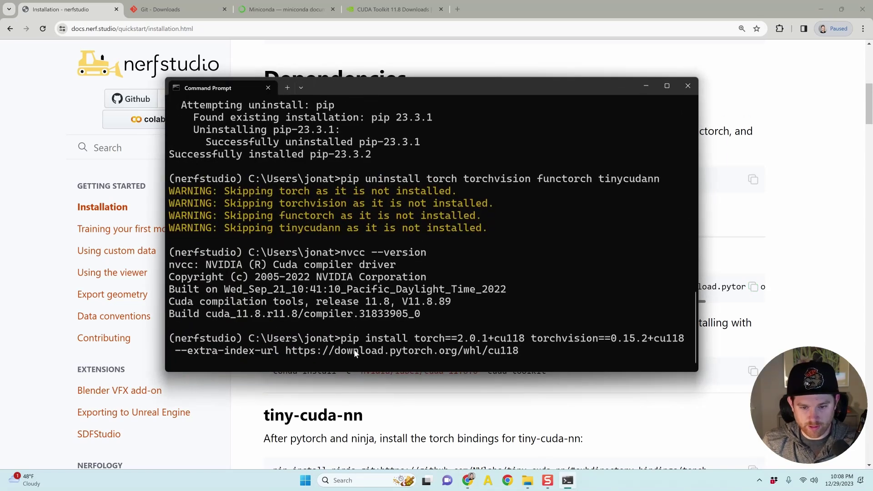
key("Return")
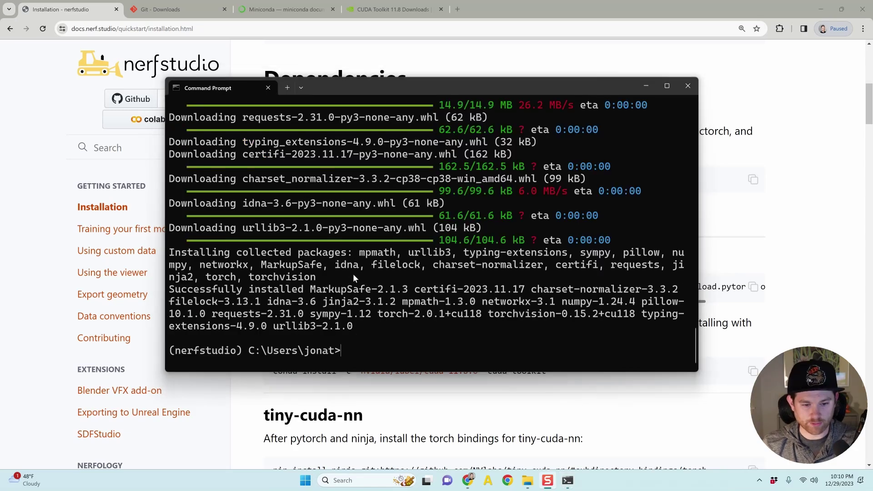
scroll(353, 274, "up", 7)
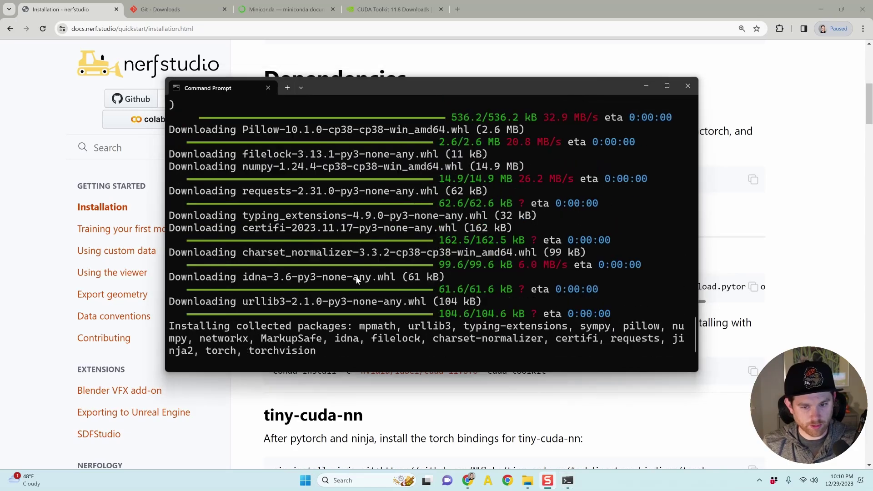
scroll(318, 294, "up", 7)
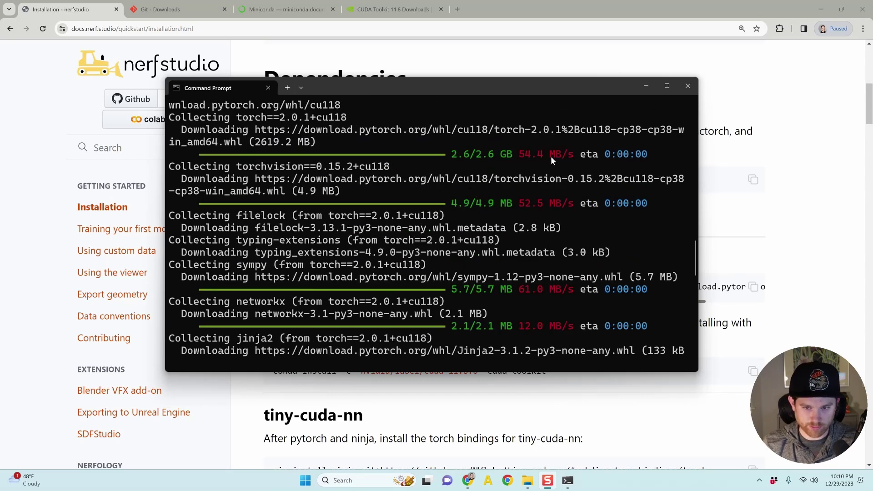
scroll(470, 209, "down", 6)
scroll(459, 208, "down", 10)
scroll(451, 208, "up", 1)
scroll(409, 241, "down", 1)
scroll(369, 299, "up", 2)
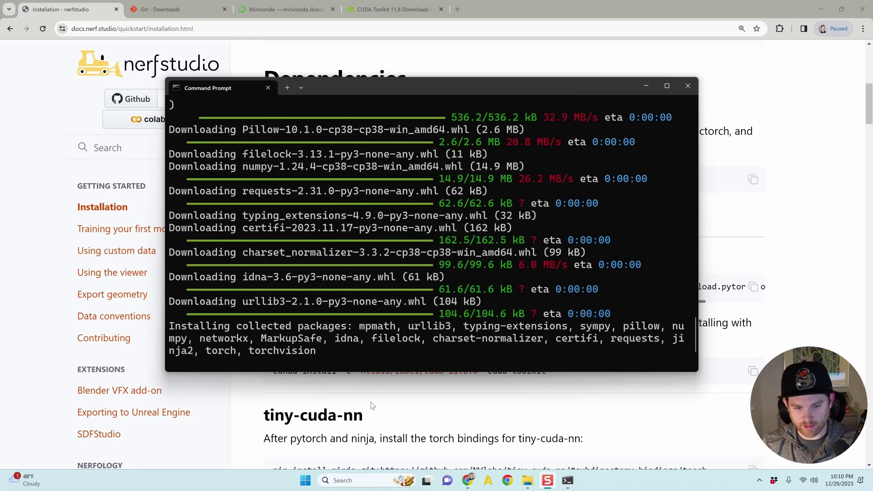
- Run the docs' conda install of cuda-toolkit from the nvidia/label/cuda-11.8.0 channel
left_click(375, 400)
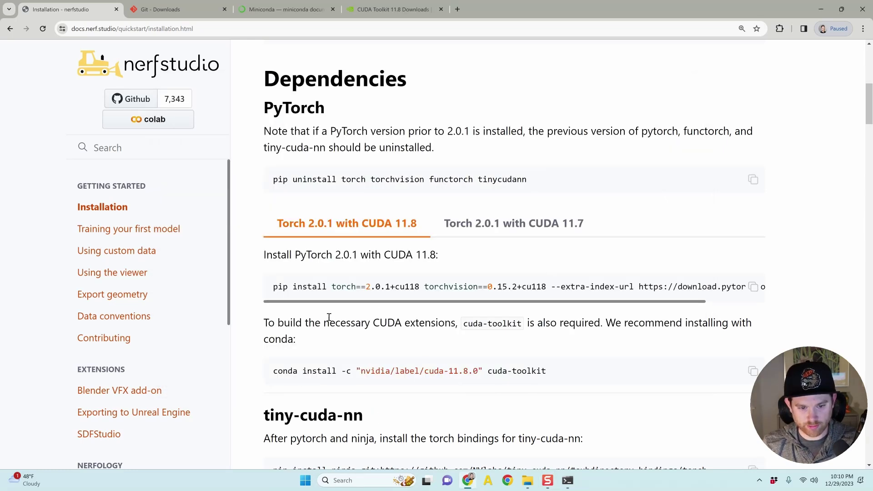
left_click_drag(263, 321, 451, 324)
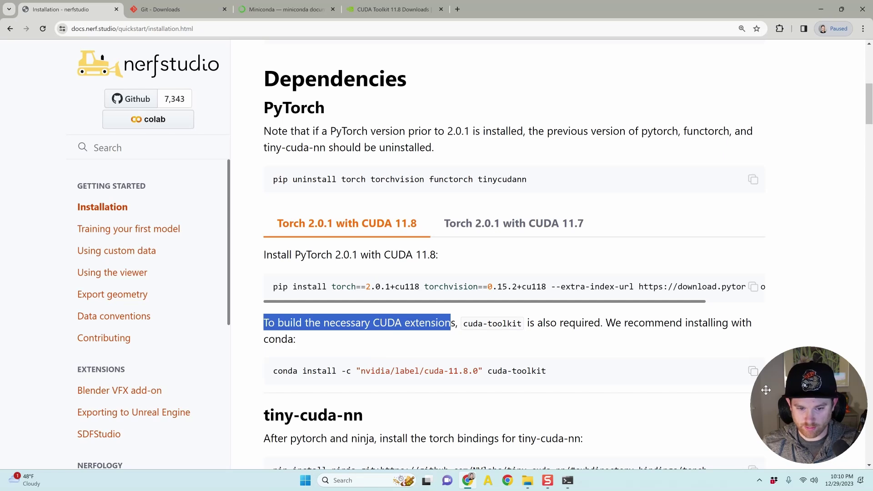
left_click(753, 371)
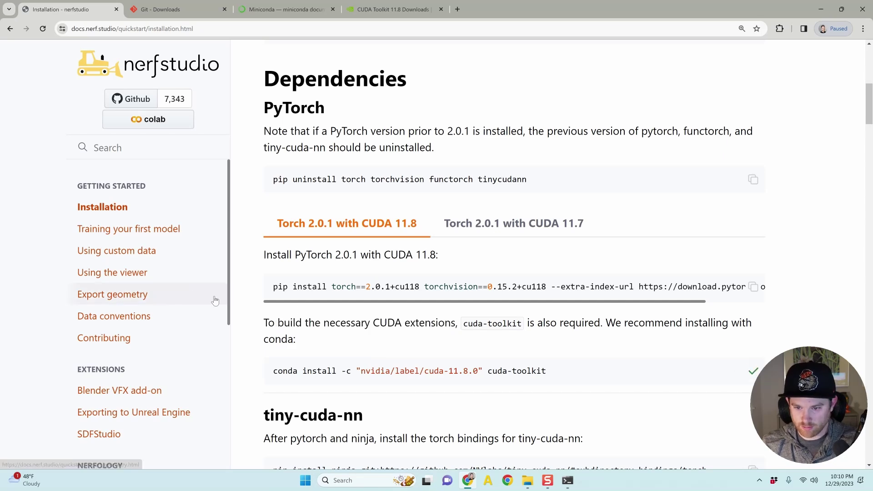
key("alt+Tab")
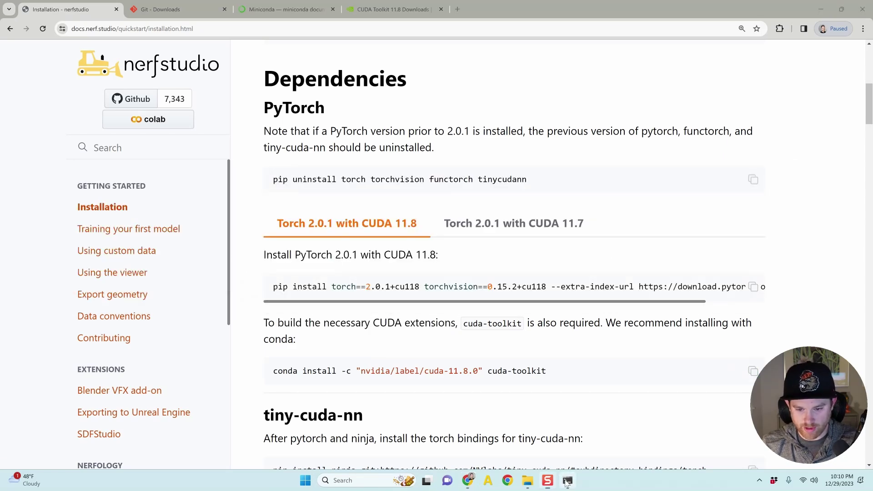
key("ctrl+v")
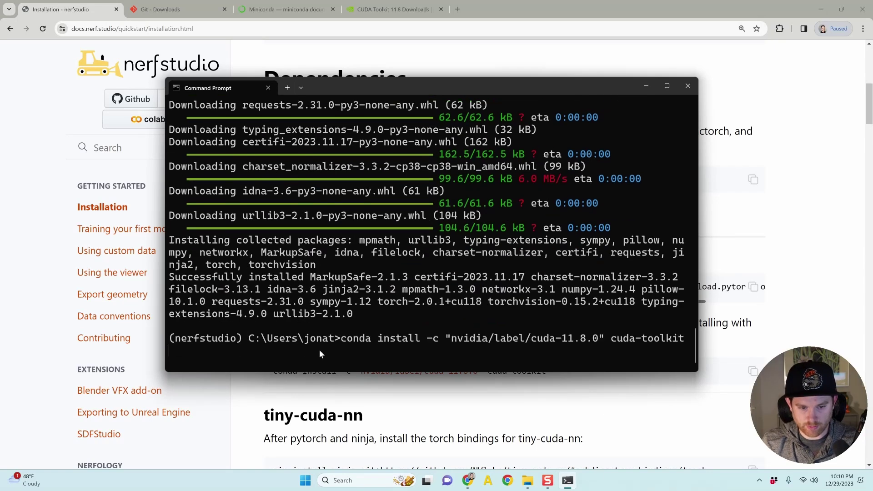
key("Return")
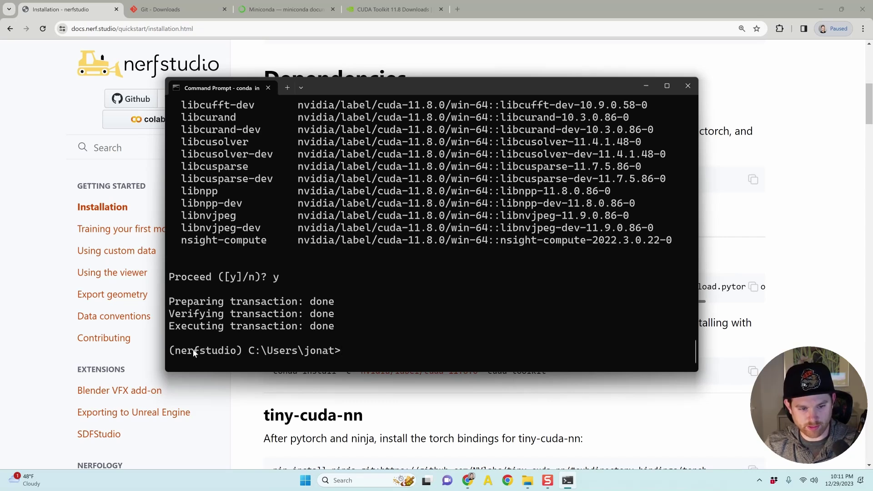
- Paste the docs' pip install ninja plus tiny-cuda-nn bindings/torch command into the prompt
left_click(385, 367)
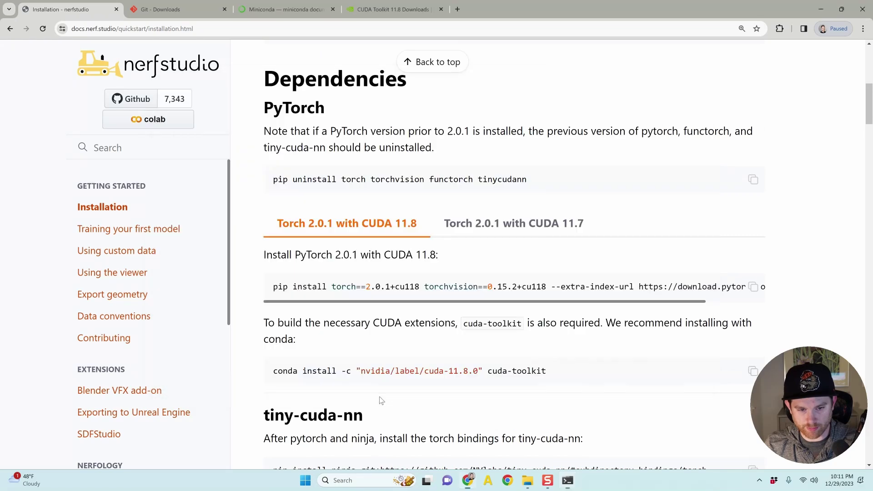
scroll(377, 400, "up", 2)
scroll(377, 400, "down", 4)
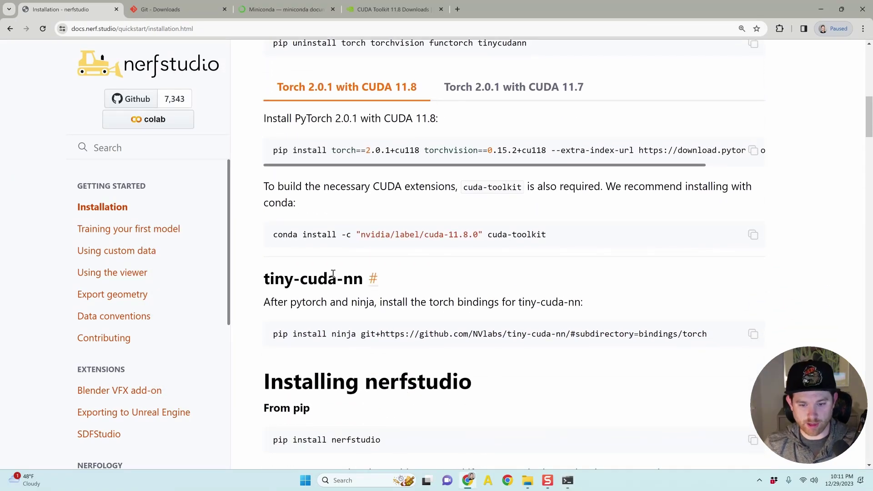
left_click(753, 334)
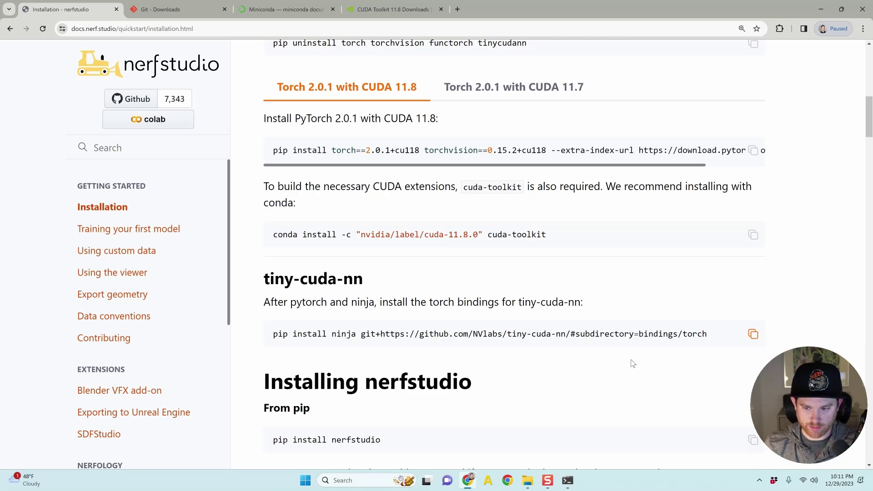
key("alt+Tab")
key("ctrl+v")
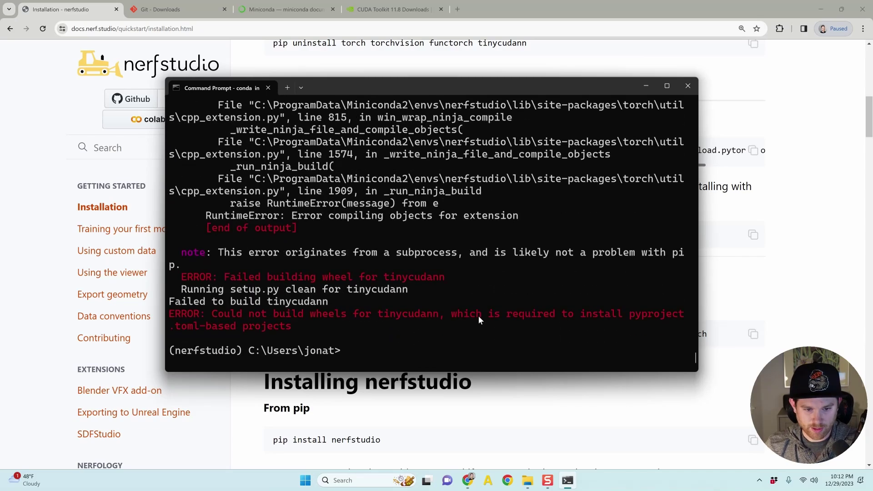
- Scroll back through the build output and select the fatal error C1083 about crtdefs.h
scroll(423, 287, "up", 1)
scroll(369, 282, "down", 1)
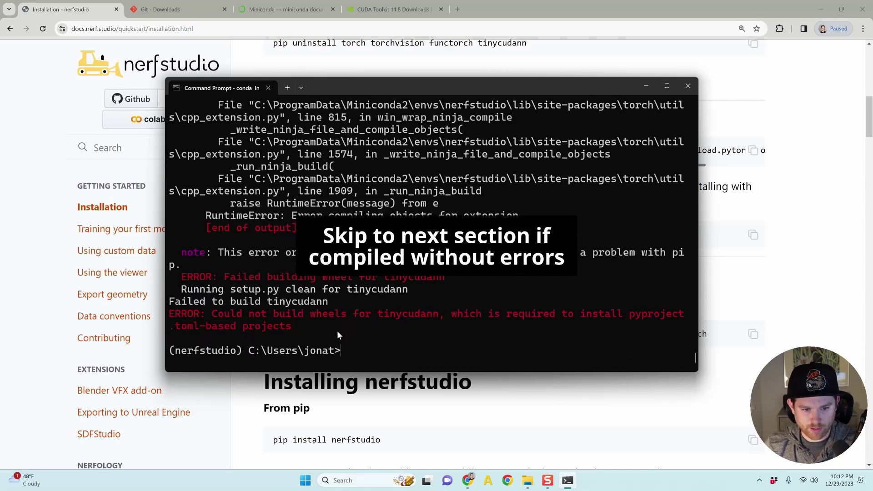
scroll(335, 337, "up", 10)
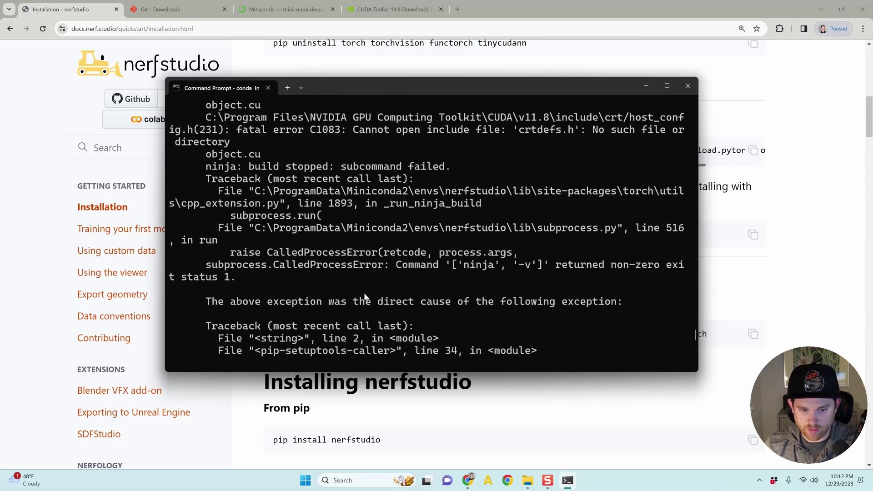
scroll(531, 320, "up", 5)
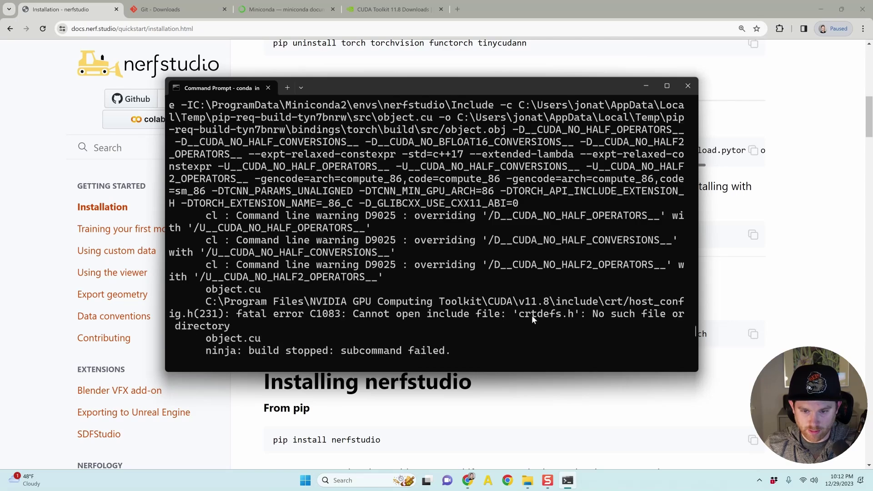
left_click_drag(516, 317, 575, 315)
left_click(550, 321)
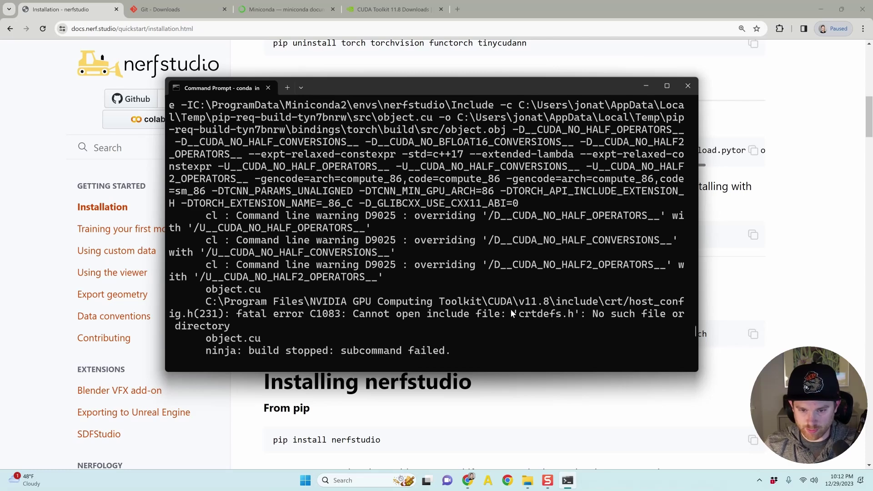
left_click_drag(514, 314, 684, 318)
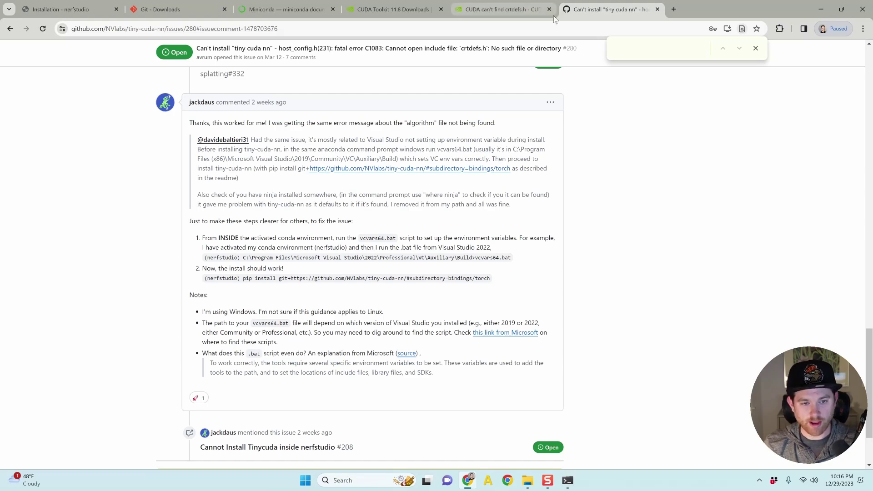
right_click(319, 8)
scroll(598, 278, "down", 2)
scroll(639, 237, "up", 20)
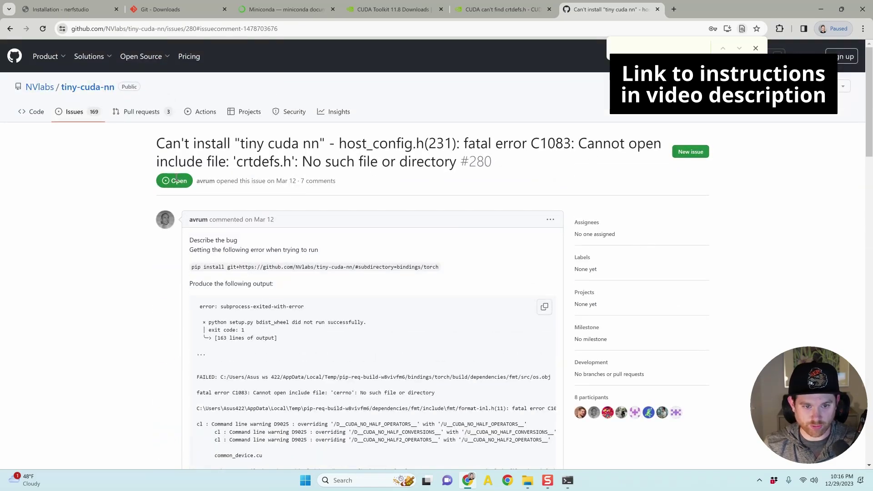
scroll(184, 154, "down", 20)
scroll(164, 171, "up", 2)
left_click_drag(206, 236, 304, 236)
left_click(234, 217)
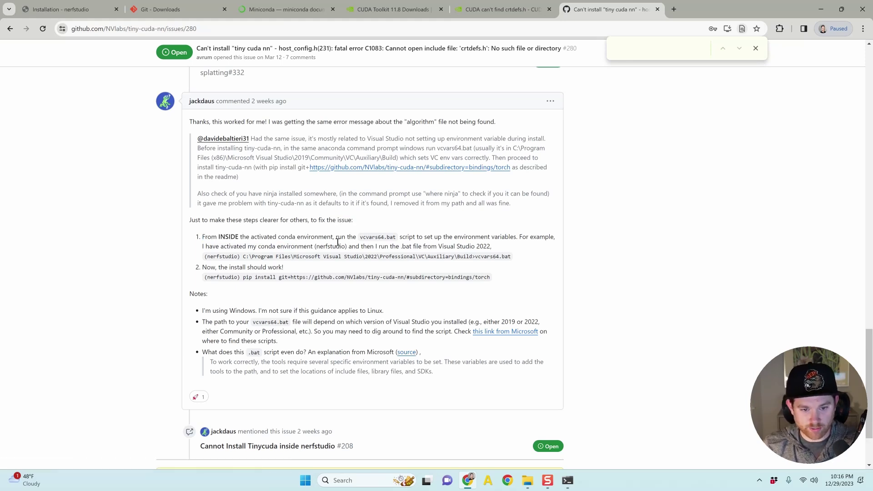
left_click_drag(360, 237, 394, 238)
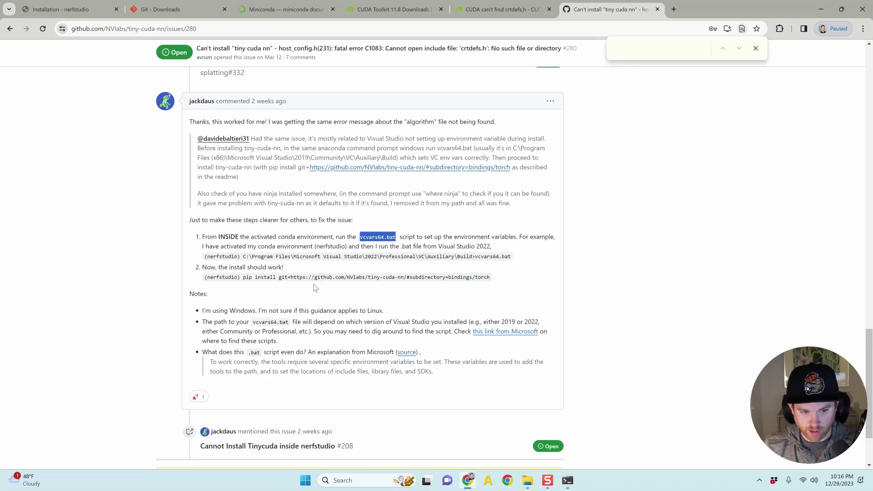
left_click(569, 483)
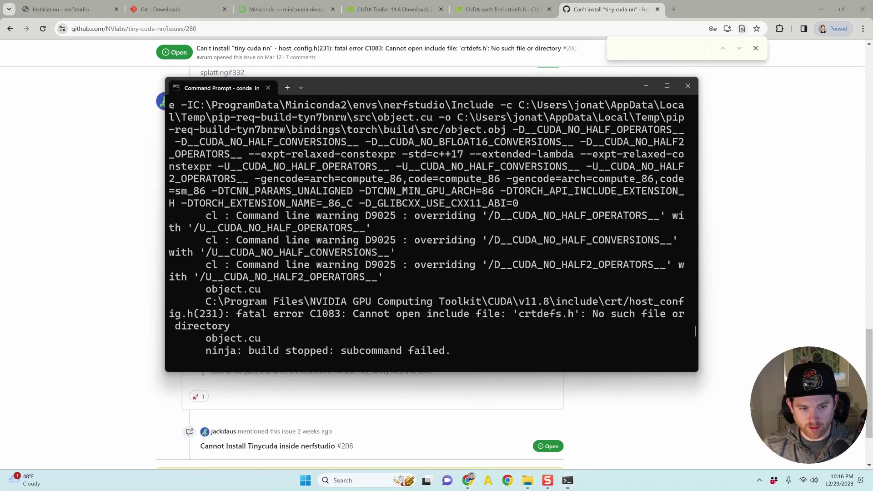
left_click(136, 256)
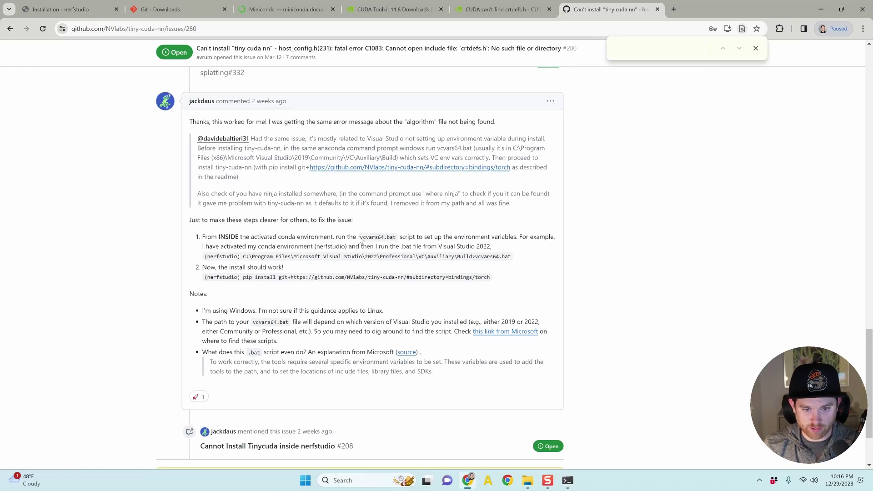
left_click_drag(361, 239, 394, 237)
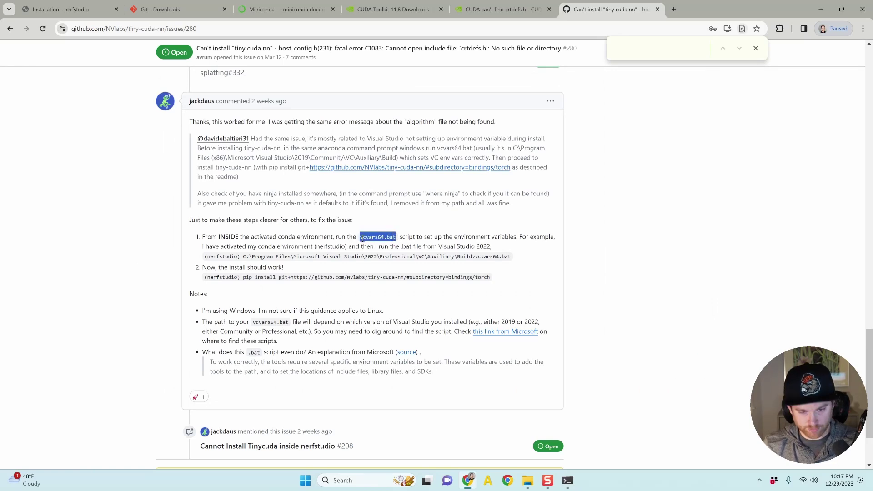
- Navigate File Explorer to C:\Program Files\Microsoft Visual Studio\2022\Community
left_click(527, 481)
scroll(173, 291, "up", 1)
scroll(176, 346, "down", 3)
scroll(178, 348, "up", 3)
scroll(151, 305, "down", 2)
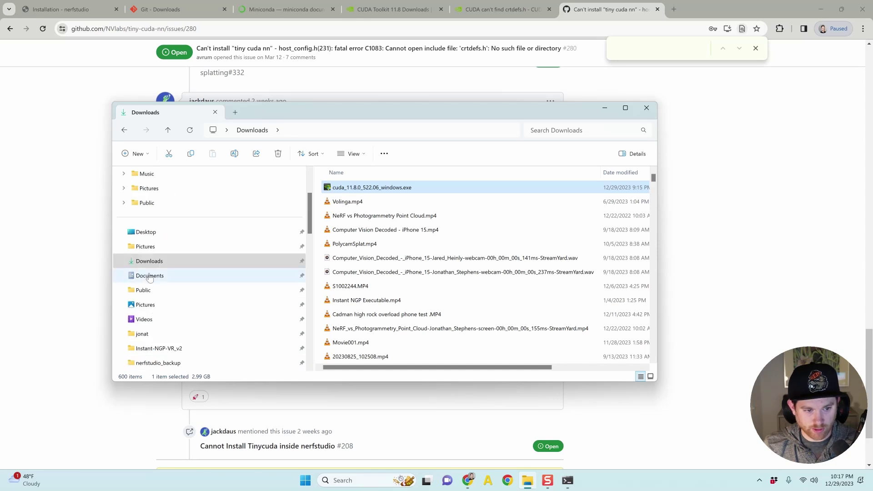
scroll(147, 272, "up", 2)
scroll(150, 280, "down", 4)
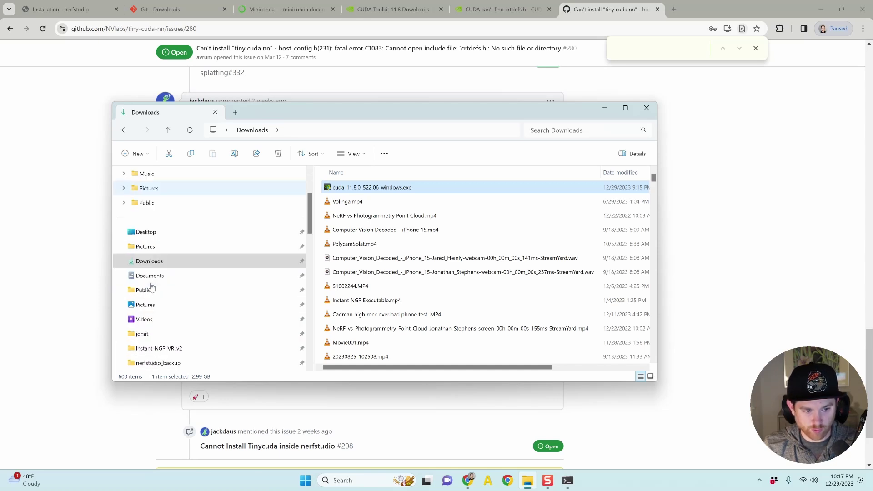
scroll(151, 289, "down", 4)
scroll(146, 293, "up", 5)
key("alt+Left")
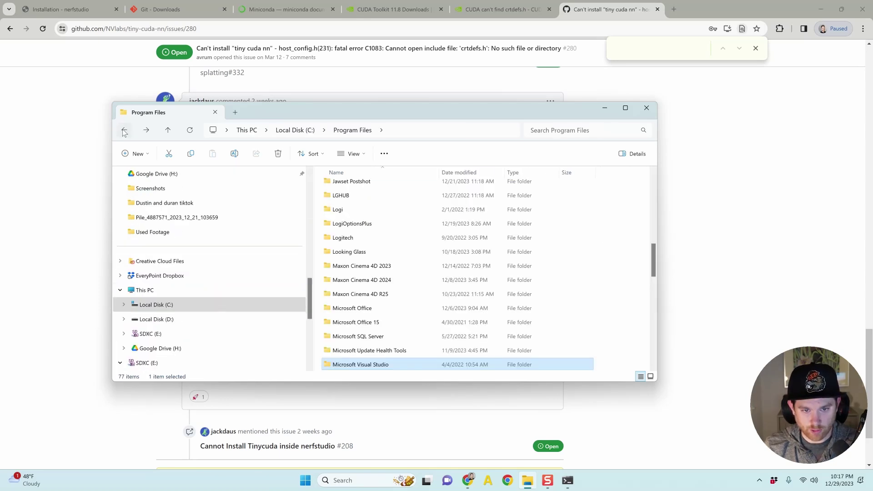
double_click(366, 365)
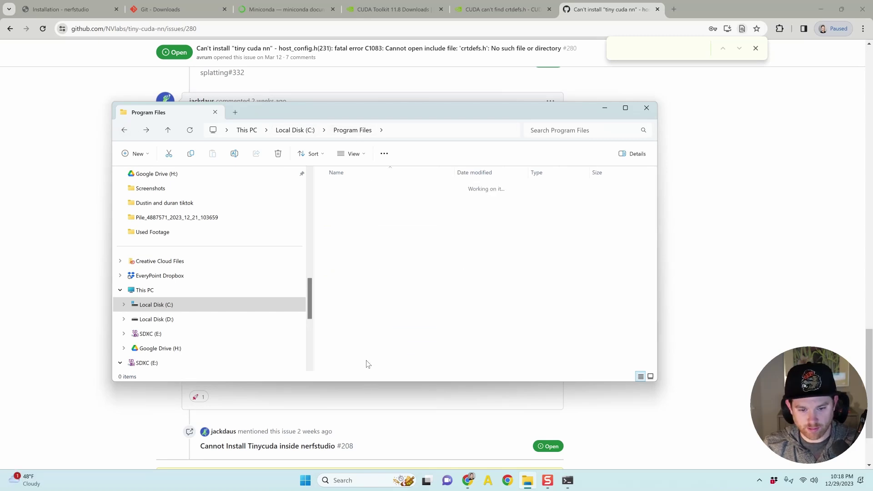
left_click(348, 189)
double_click(348, 189)
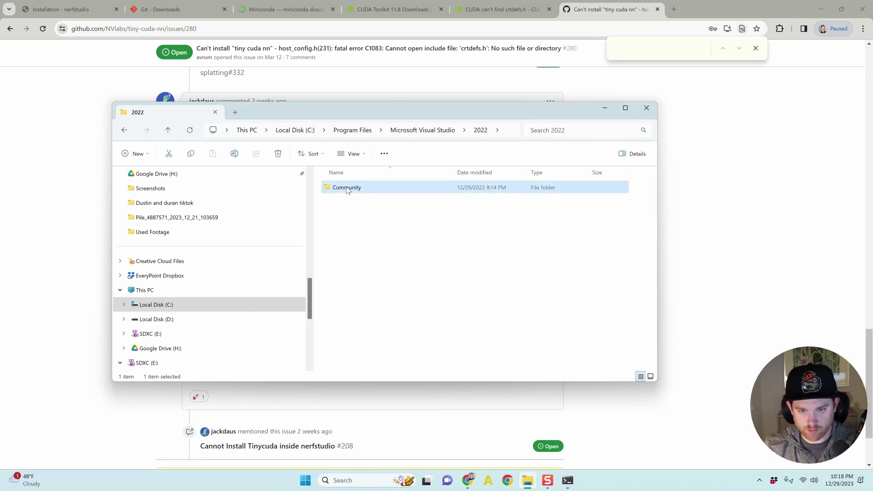
double_click(348, 189)
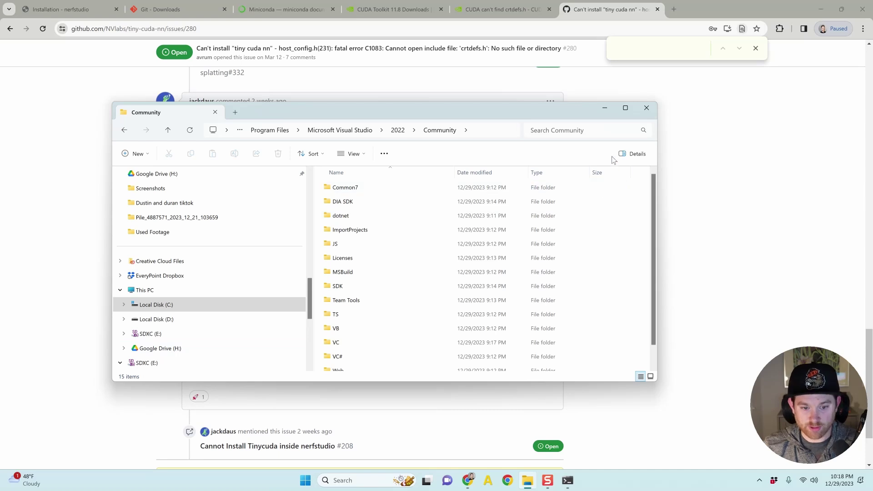
- Search the Community folder for vcvars64.bat and copy its full path
left_click(604, 136)
key("ctrl+v")
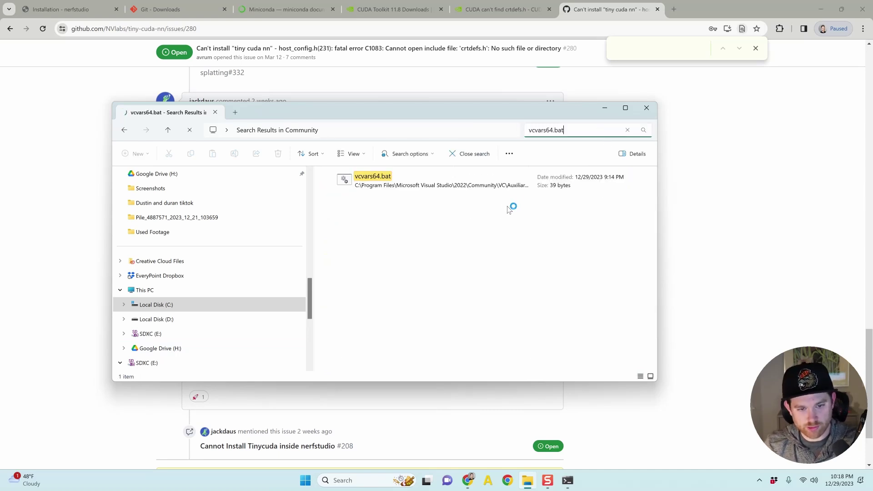
right_click(422, 182)
left_click(345, 178)
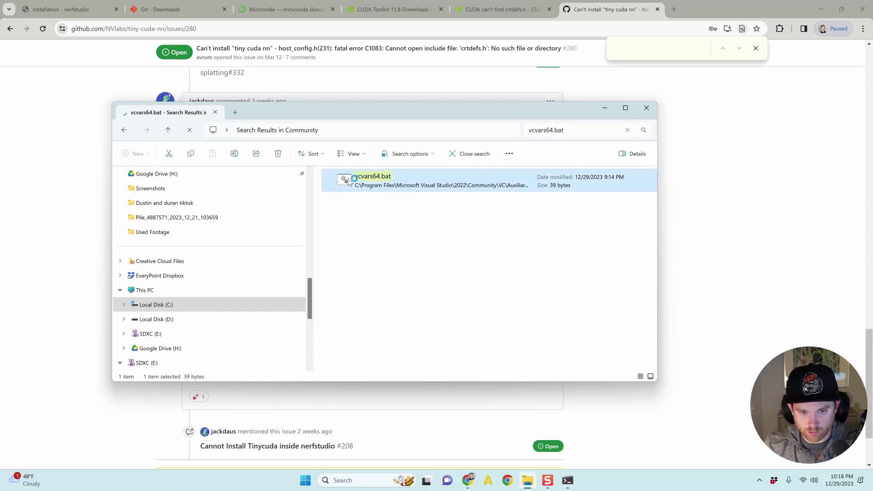
right_click(351, 179)
left_click(388, 296)
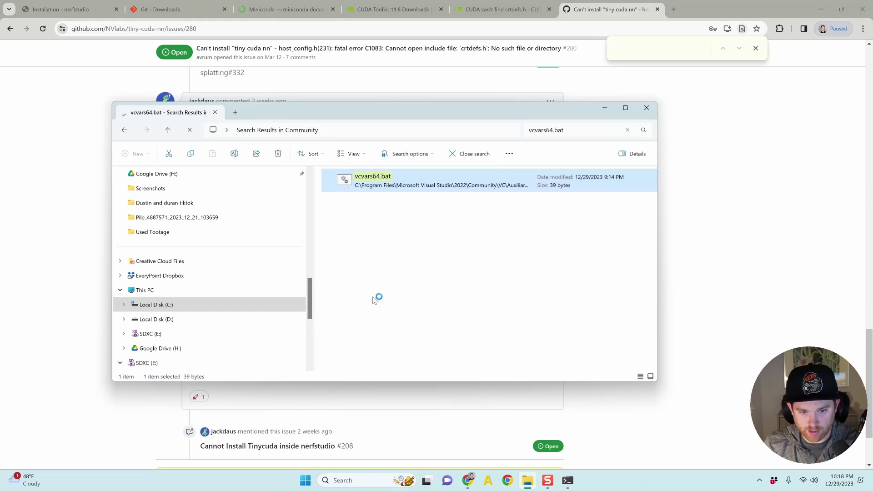
left_click(567, 481)
- Run the quoted vcvars64.bat path to initialize the Visual Studio 2022 x64 environment
scroll(250, 341, "down", 15)
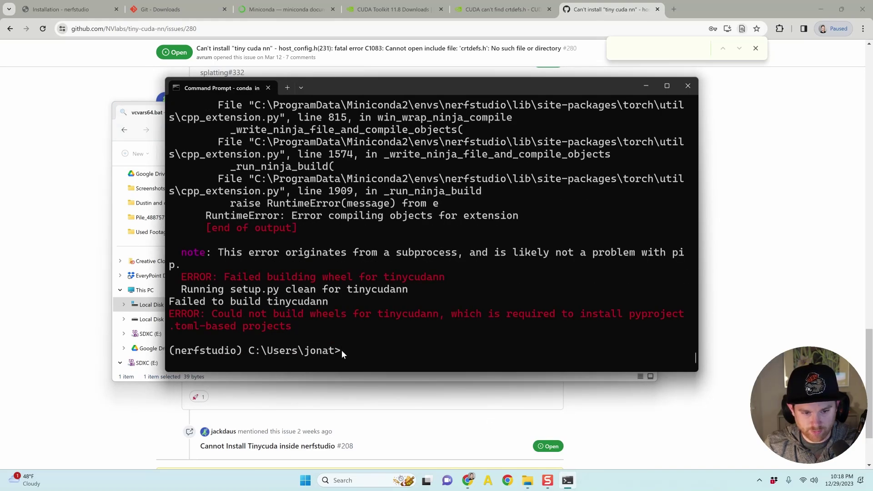
key("ctrl+v")
scroll(378, 351, "down", 2, "ctrl")
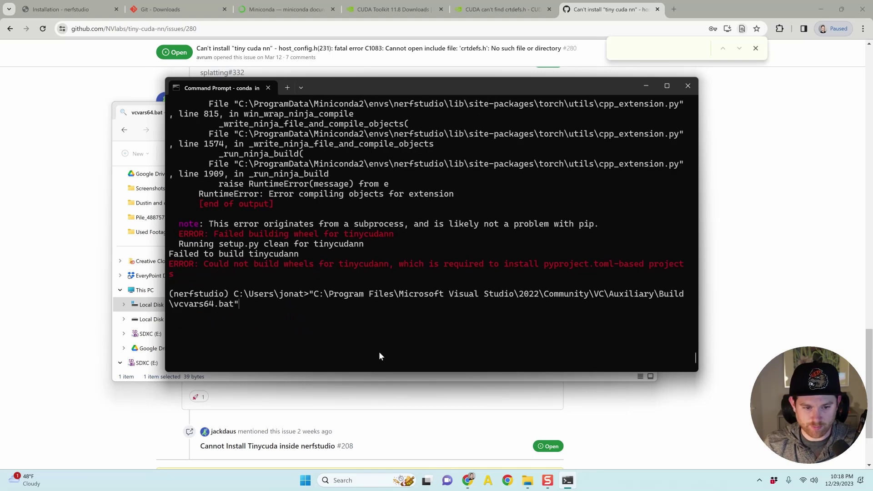
scroll(359, 337, "up", 1, "ctrl")
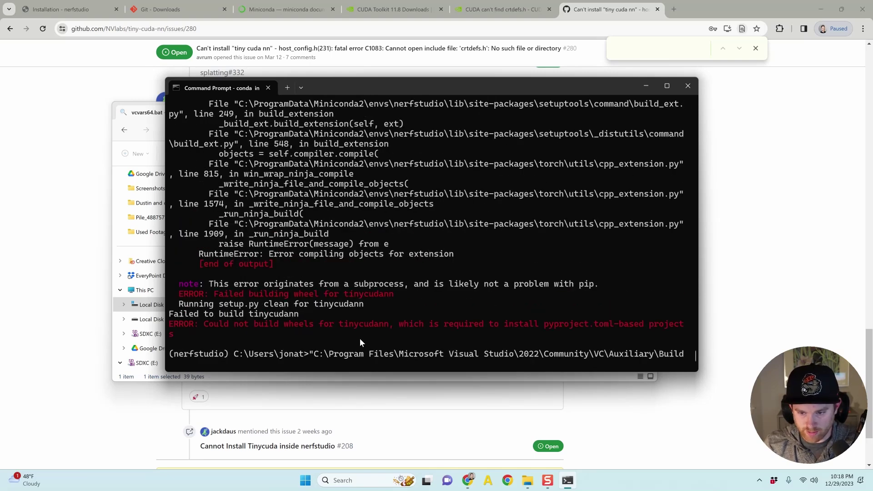
key("Return")
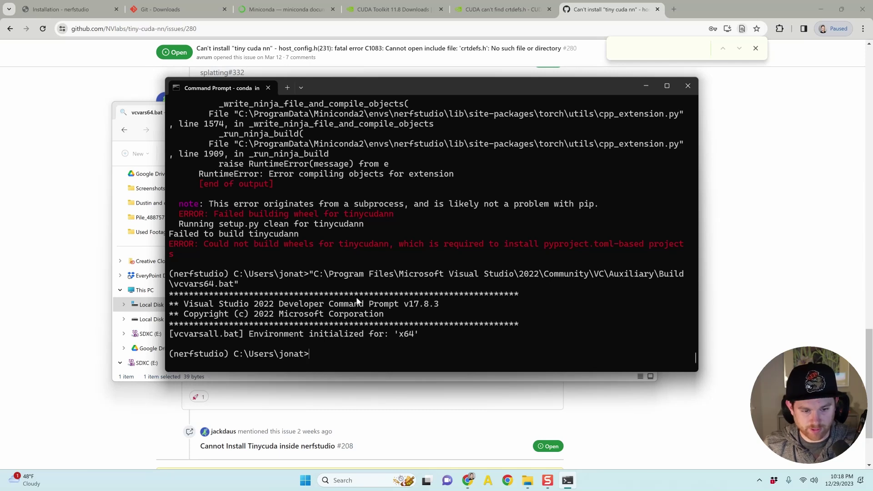
- Paste the tiny-cuda-nn install command, then clear it from the prompt
key("ctrl+v")
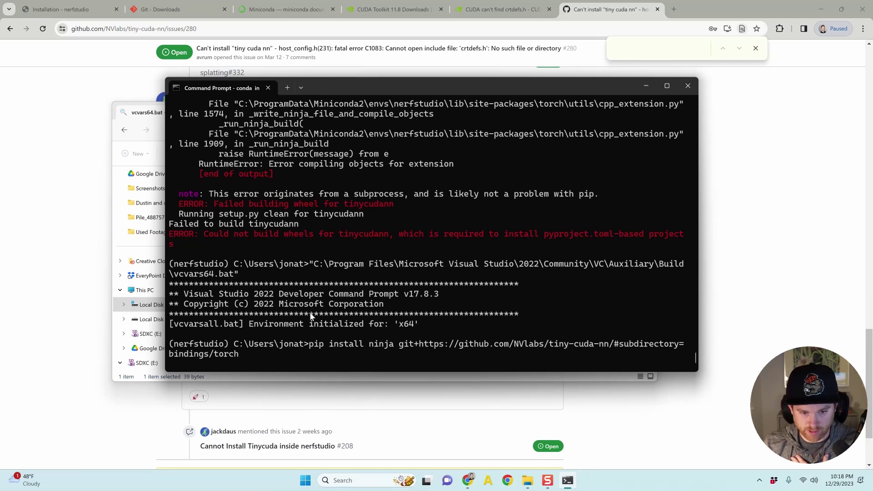
left_click_drag(310, 344, 682, 361)
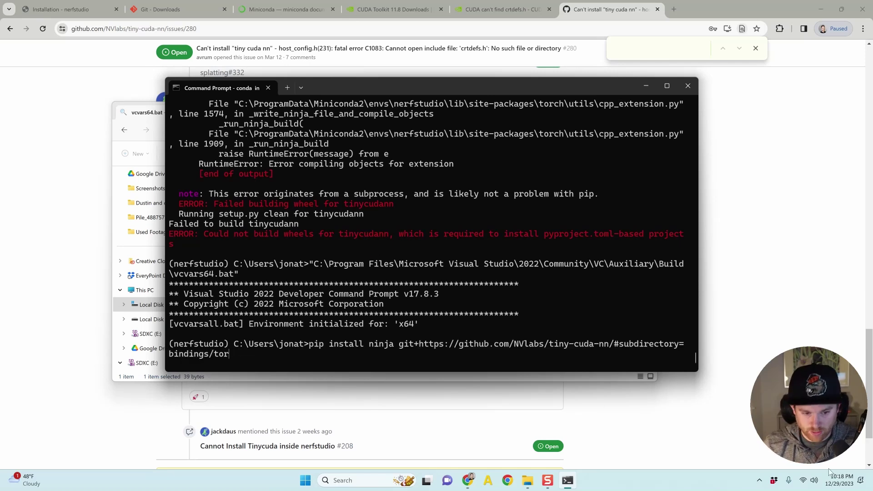
key("BackSpace")
key("Escape")
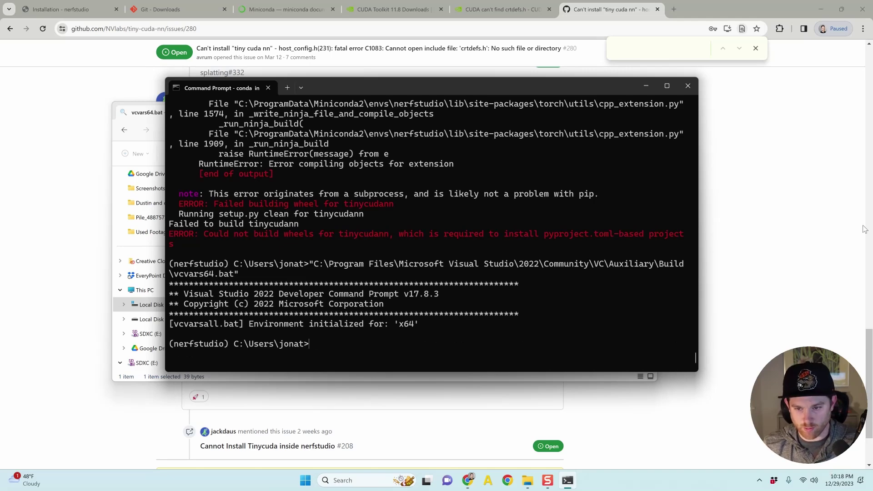
left_click(714, 216)
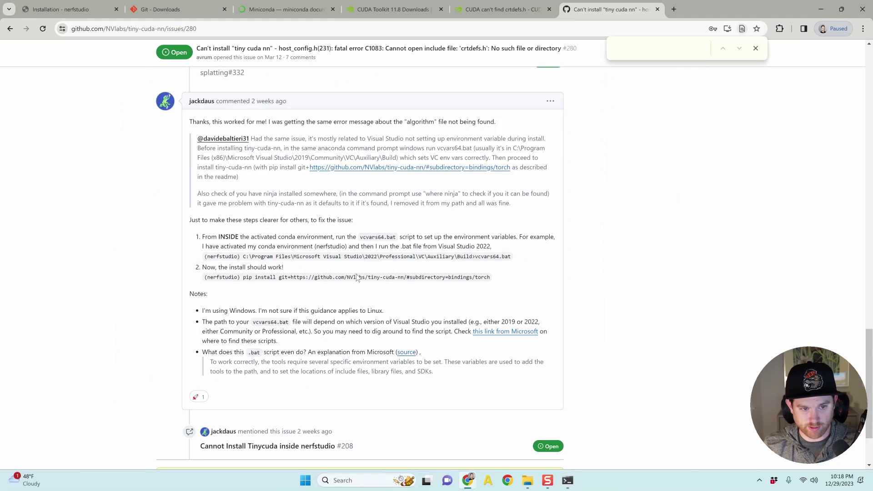
scroll(514, 269, "up", 4)
left_click(116, 4)
key("alt+Tab")
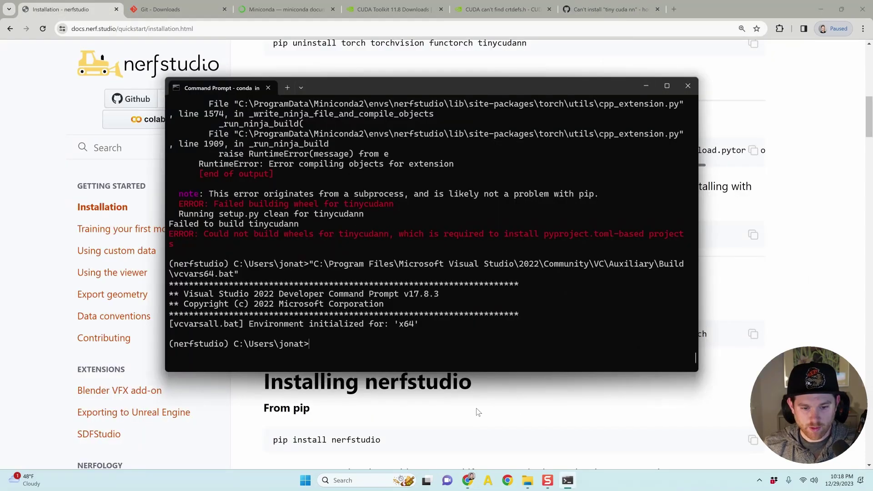
- Rerun the pip install ninja tiny-cuda-nn command from history, installing tinycudann 1.7 and ninja 1.11.1.1
key("Up")
key("Up")
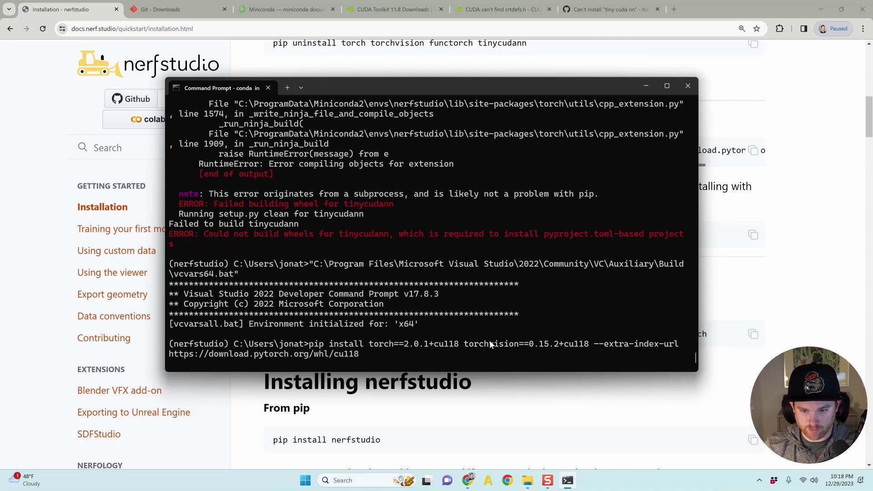
key("Down")
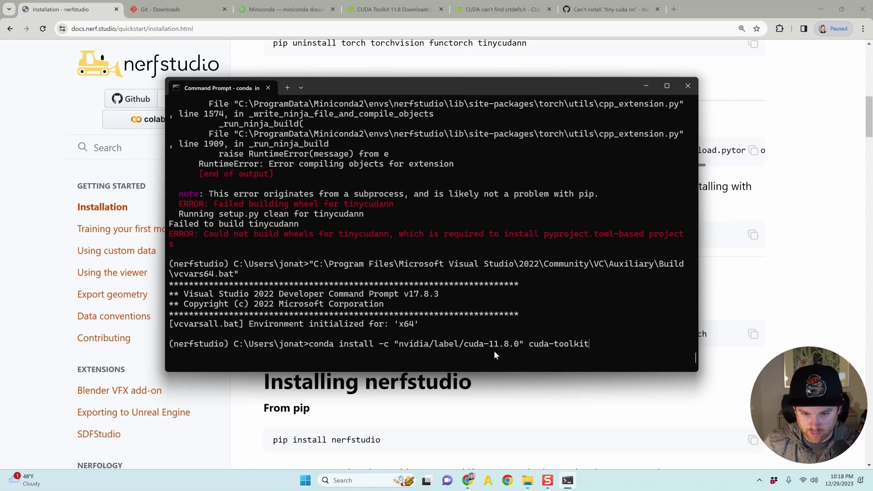
key("Up")
key("Up")
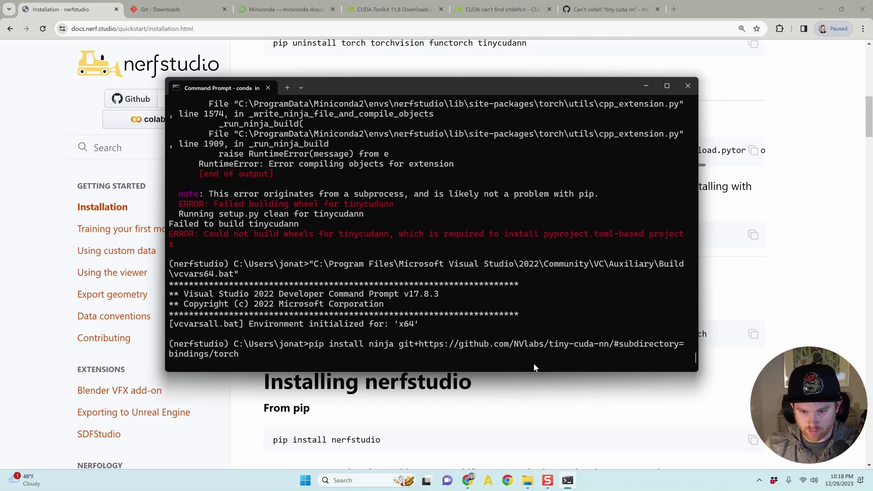
key("Return")
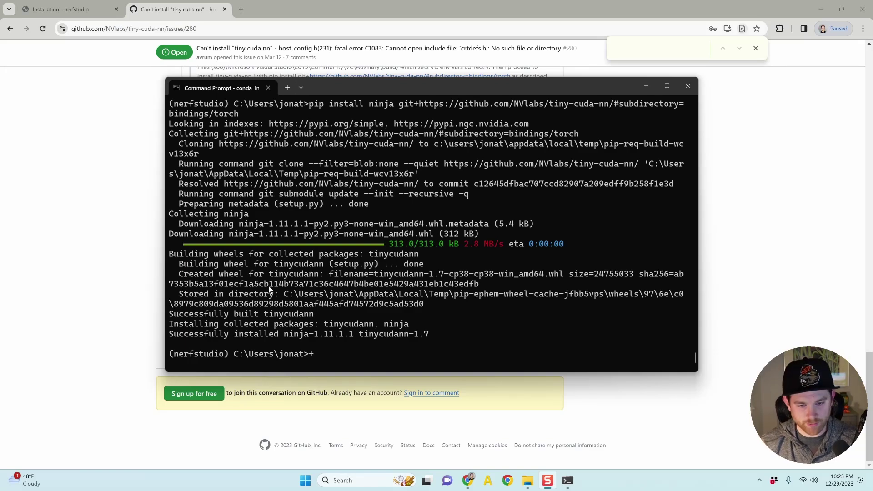
scroll(248, 243, "up", 1)
scroll(246, 241, "down", 1)
left_click(87, 229)
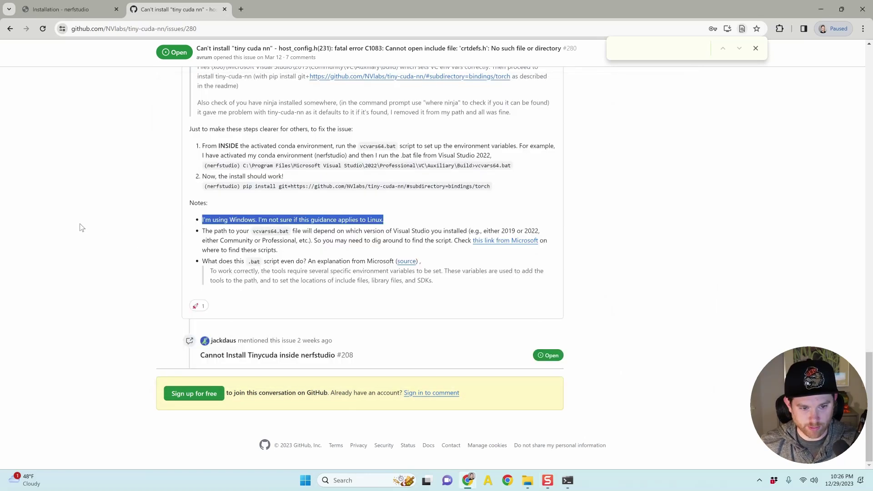
- Scroll the nerfstudio docs to Installing nerfstudio and select the pip install nerfstudio line
key("ctrl+shift+Tab")
scroll(269, 152, "up", 3)
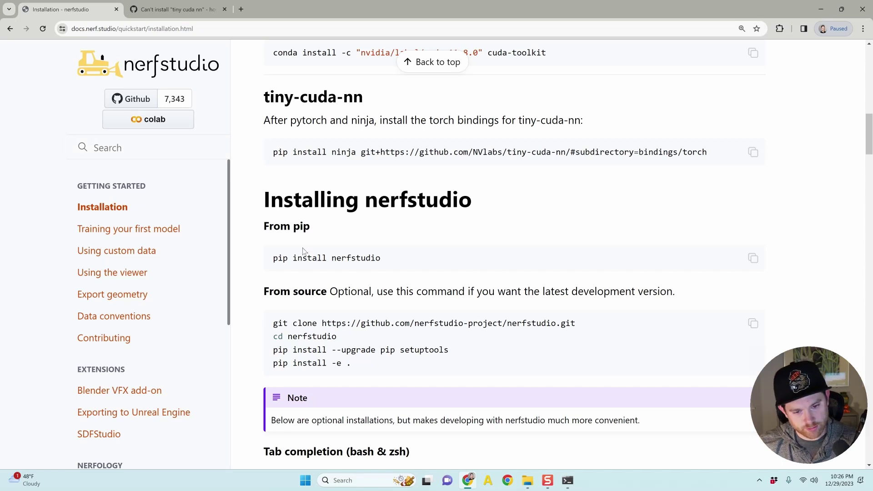
left_click_drag(273, 258, 415, 256)
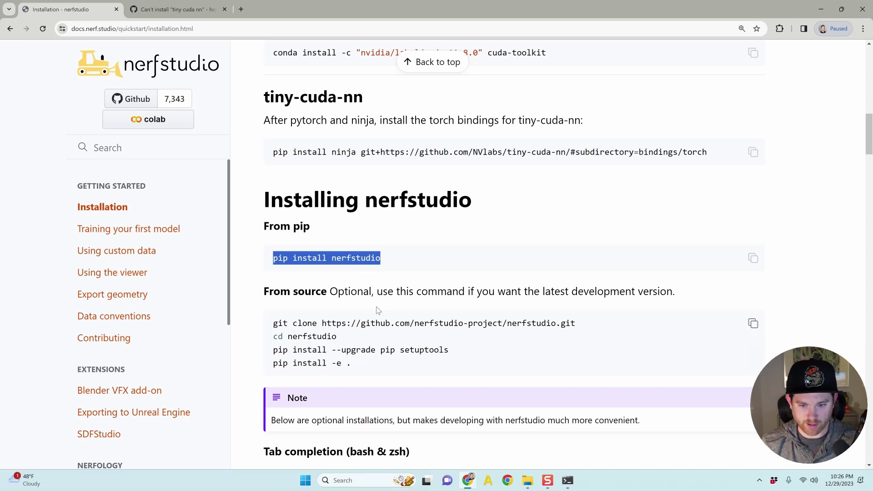
left_click(474, 309)
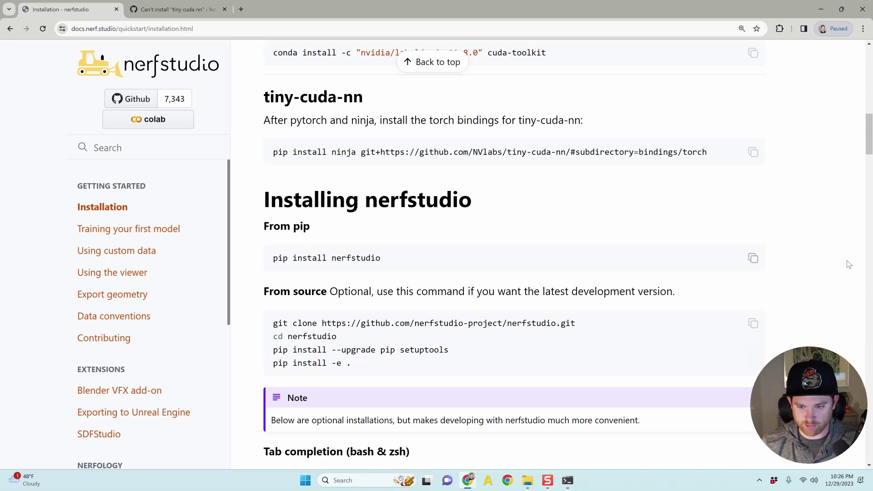
key("alt+Tab")
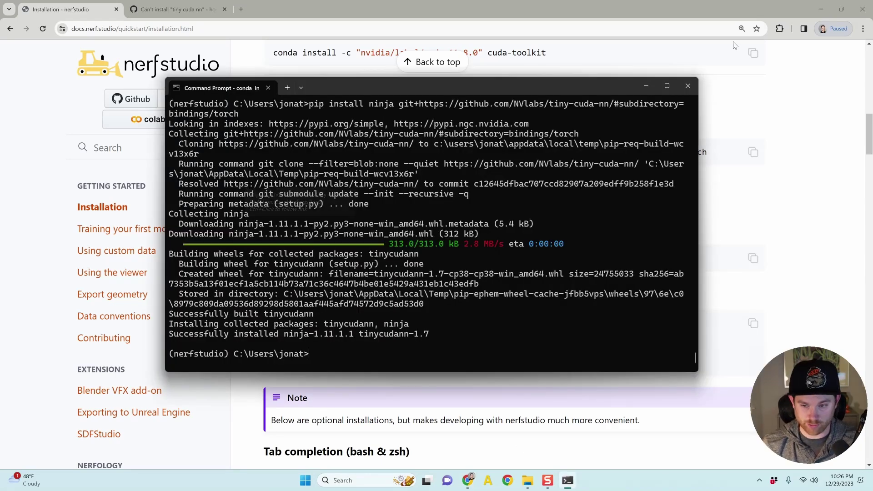
left_click(776, 47)
scroll(796, 195, "up", 3)
scroll(795, 195, "down", 6)
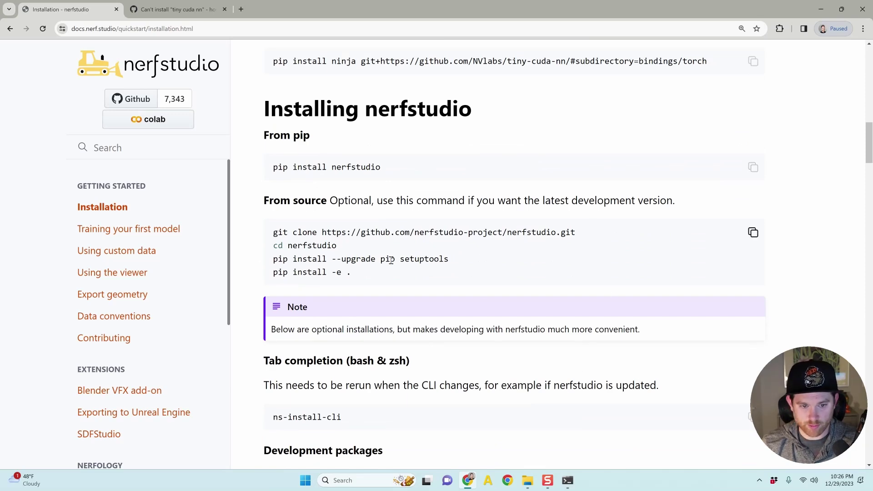
mouse_move(588, 234)
left_mouse_down()
mouse_move(181, 214)
mouse_move(376, 250)
mouse_move(270, 236)
left_mouse_up()
key("ctrl+c")
key("alt+Tab")
key("ctrl+v")
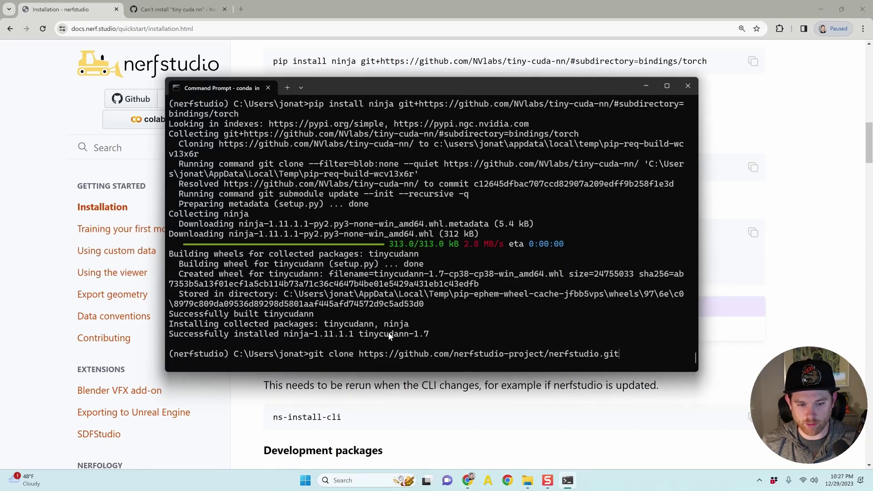
key("Return")
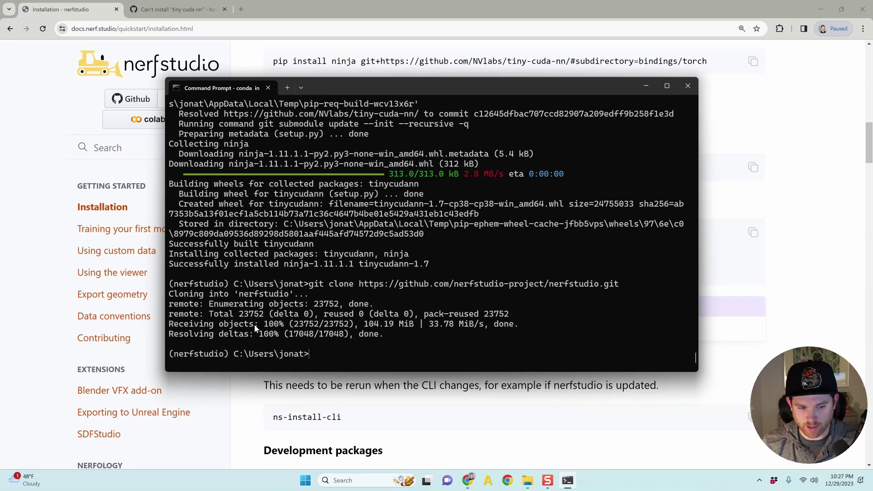
- Change into the cloned folder with cd nerfstudio
key("alt+Tab")
left_click_drag(342, 249, 245, 253)
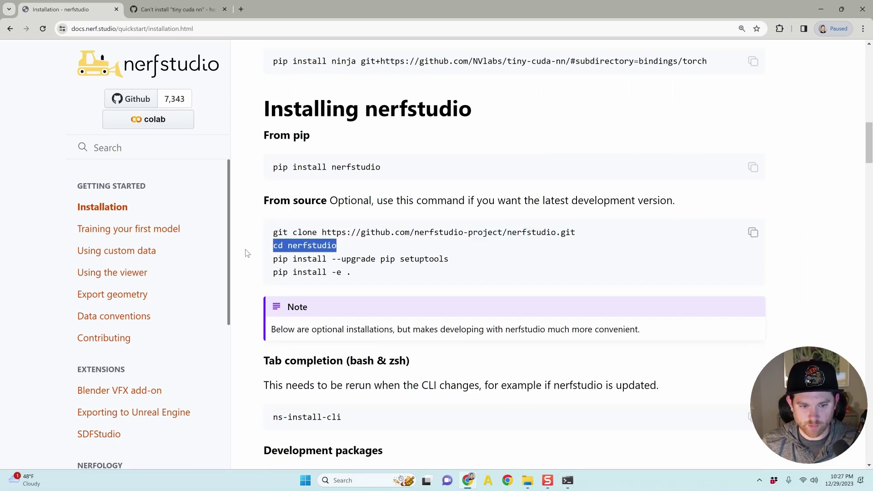
key("alt+Tab")
key("ctrl+v")
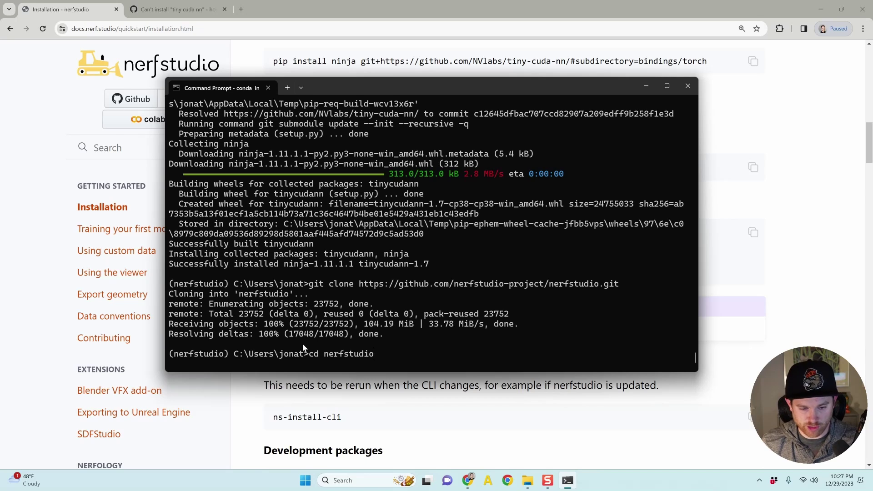
key("Return")
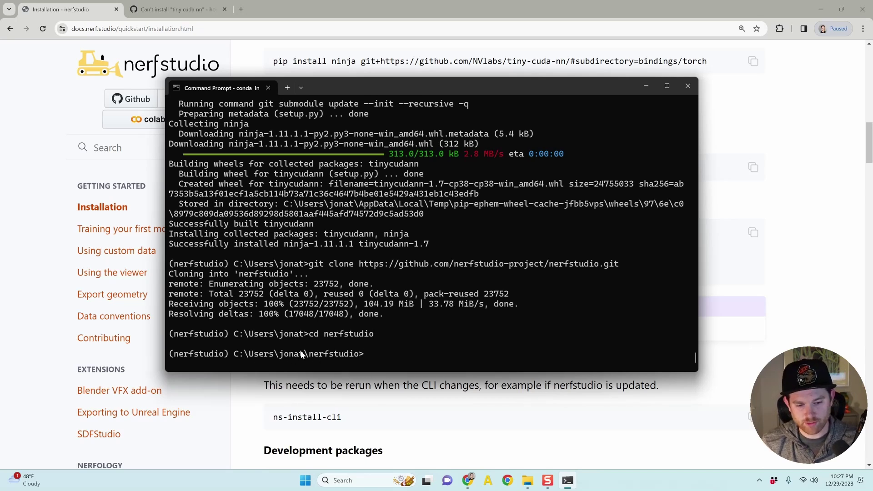
- Open the cloned nerfstudio folder in File Explorer to confirm its 17 items, including pyproject.toml
left_click(527, 480)
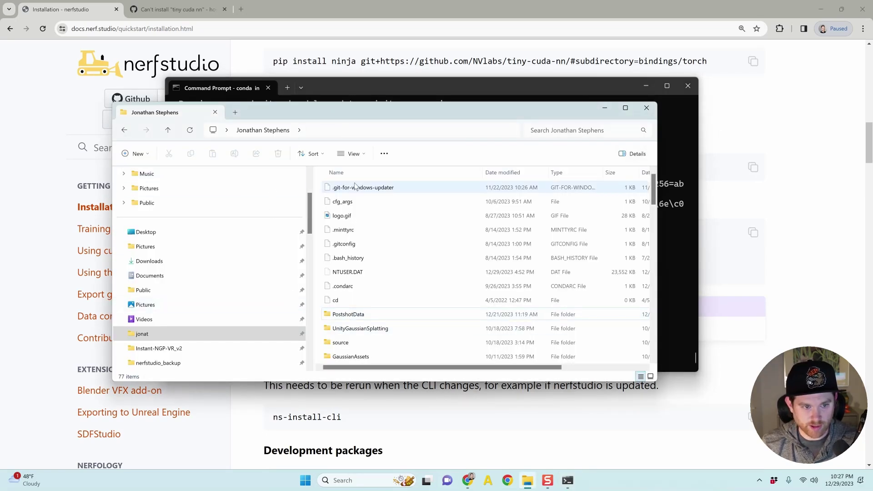
left_click(133, 130)
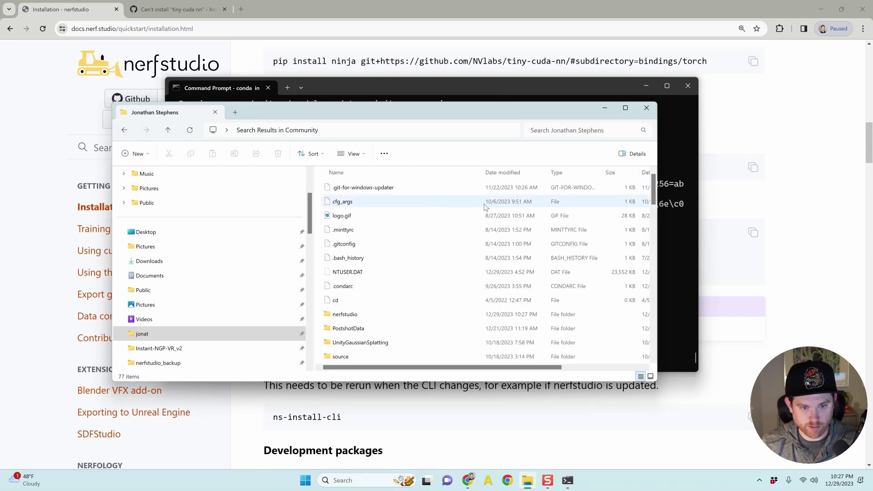
left_click(349, 314)
double_click(349, 313)
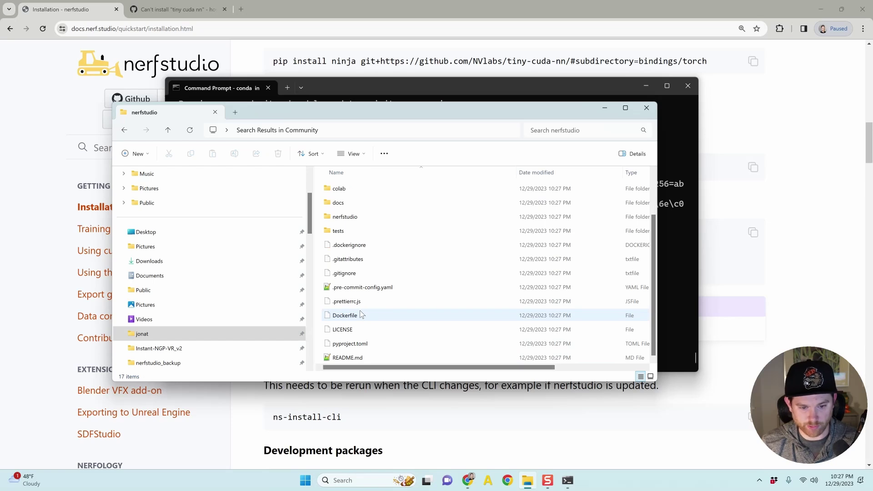
scroll(360, 311, "up", 1)
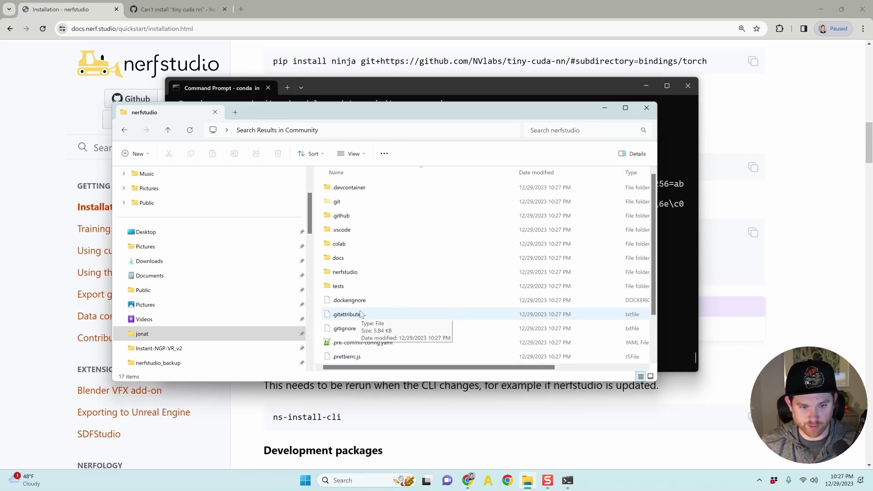
left_click(595, 440)
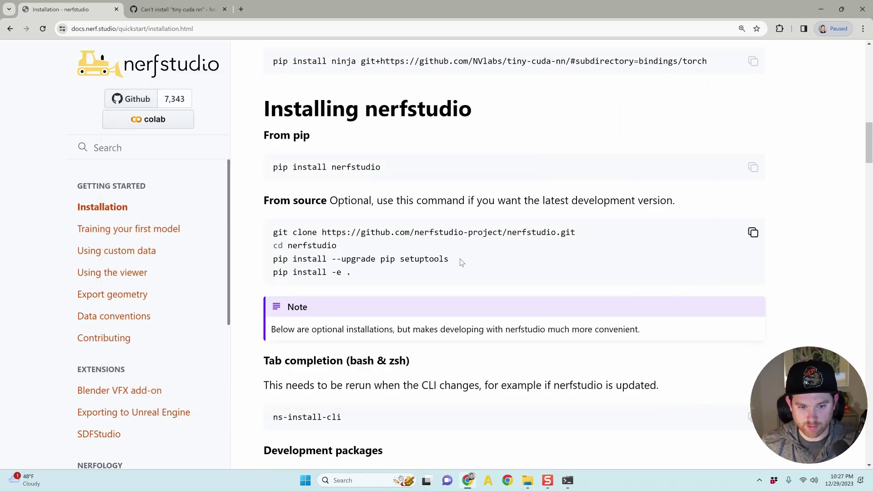
- Copy 'pip install --upgrade pip setuptools' from the docs and run it in the terminal
left_click_drag(460, 259, 274, 260)
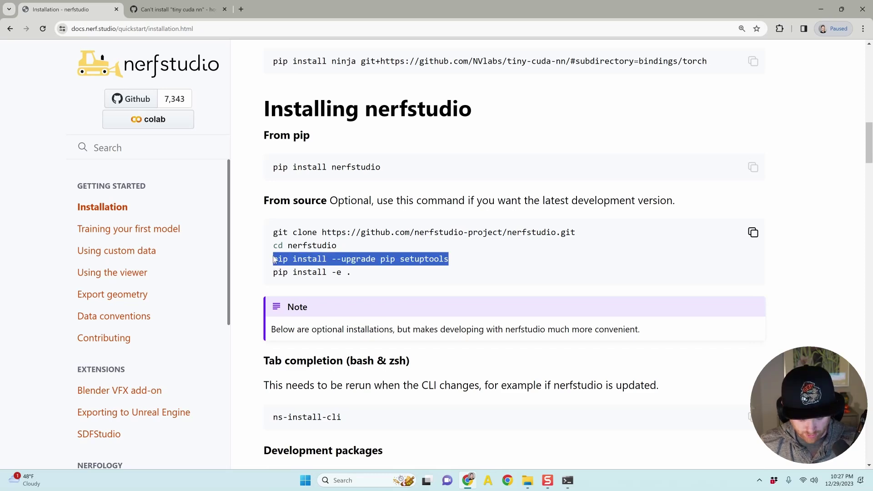
key("alt+Tab")
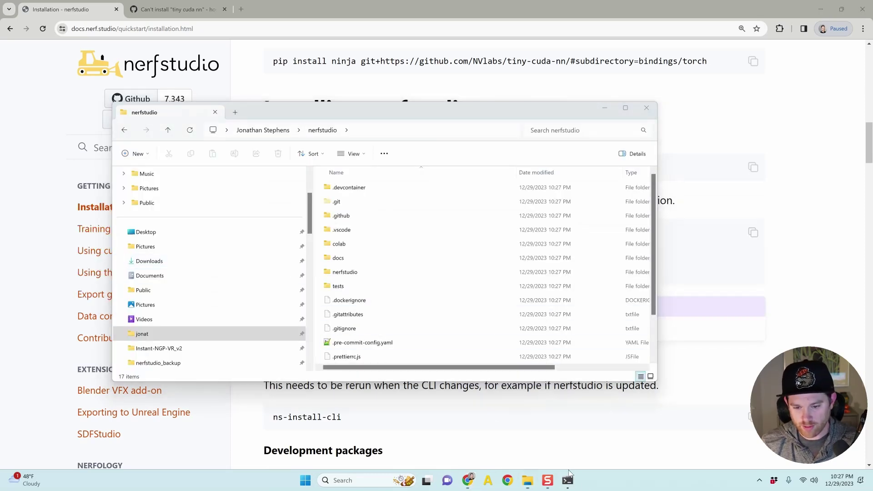
left_click(568, 480)
key("ctrl+v")
key("Return")
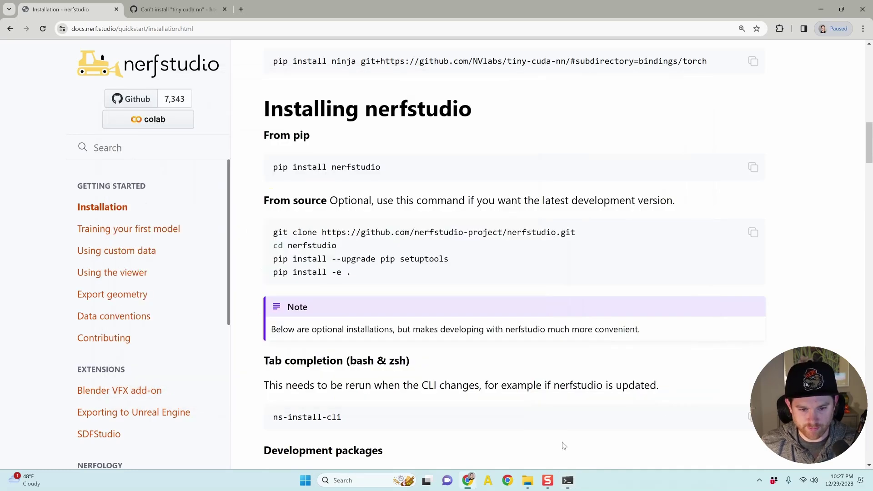
- Copy 'pip install -e .' and run it to install nerfstudio 0.3.4 from the cloned folder
left_click(566, 445)
left_click_drag(359, 274, 254, 274)
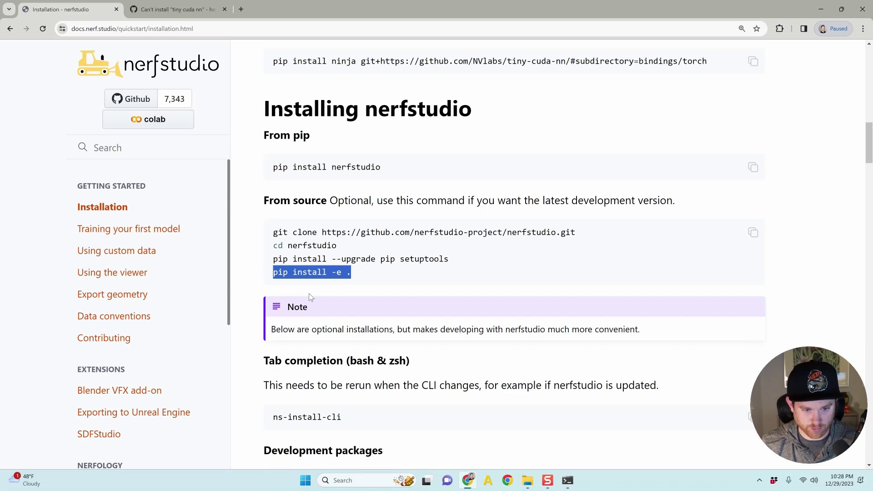
key("alt+Tab")
key("ctrl+v")
key("Return")
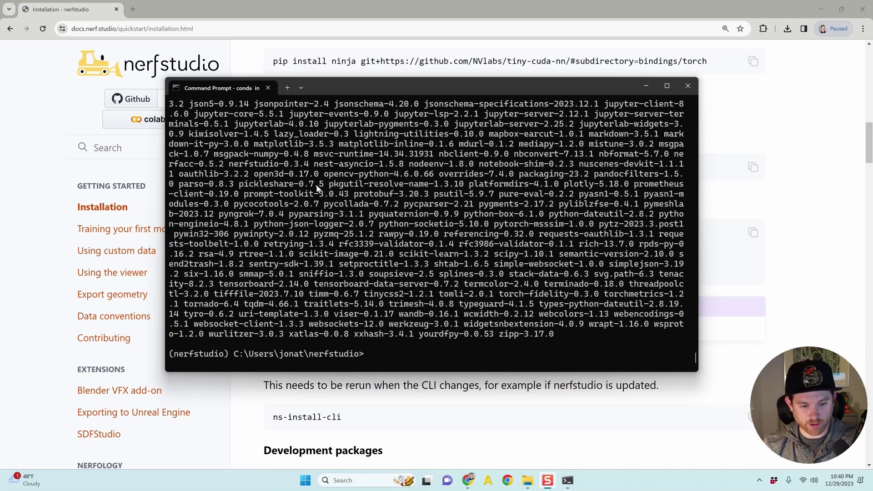
scroll(300, 214, "up", 10)
scroll(286, 237, "down", 1)
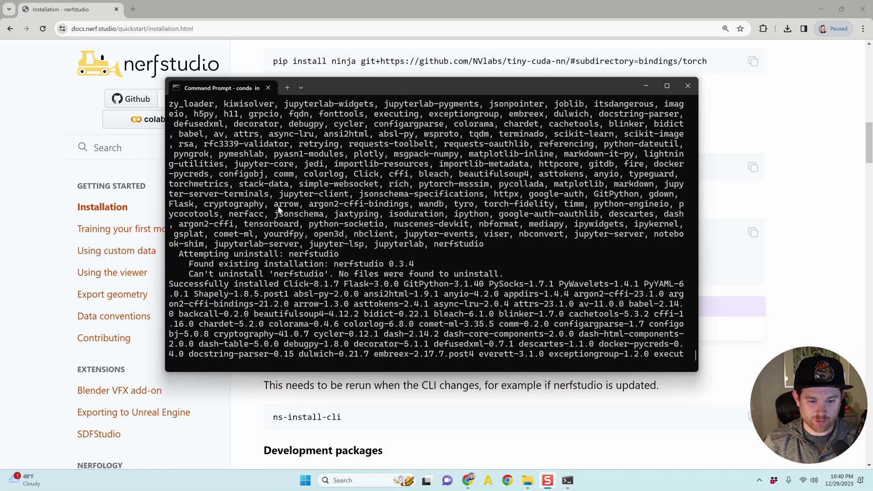
scroll(286, 213, "down", 10)
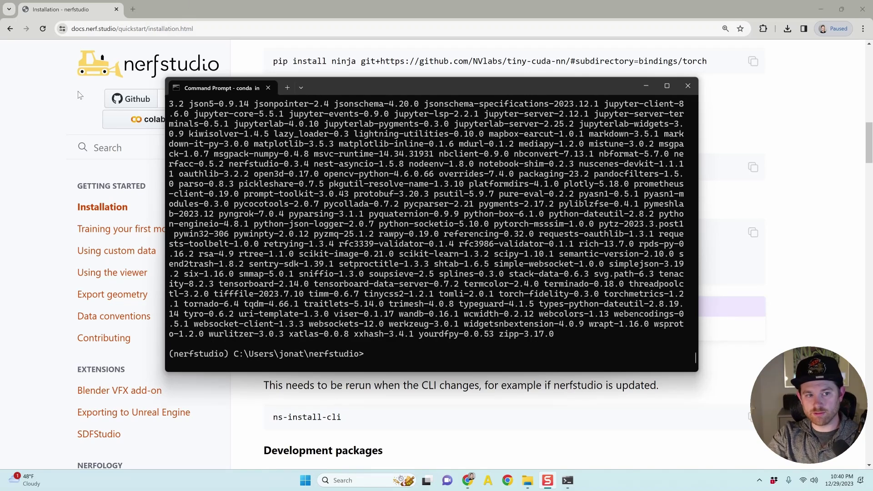
left_click(46, 109)
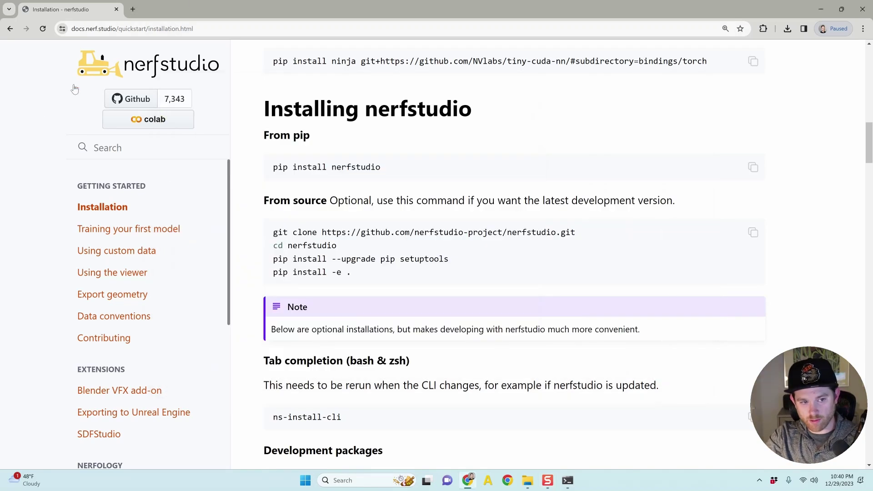
- Open the nerfstudio GitHub repository in a new tab, browse its Issues list, then return to the Installation docs
right_click(119, 105)
left_click(150, 112)
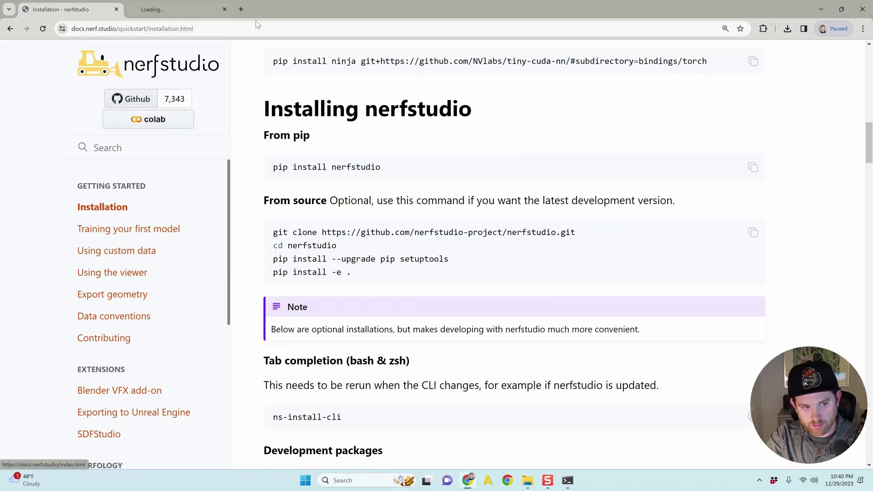
left_click(190, 5)
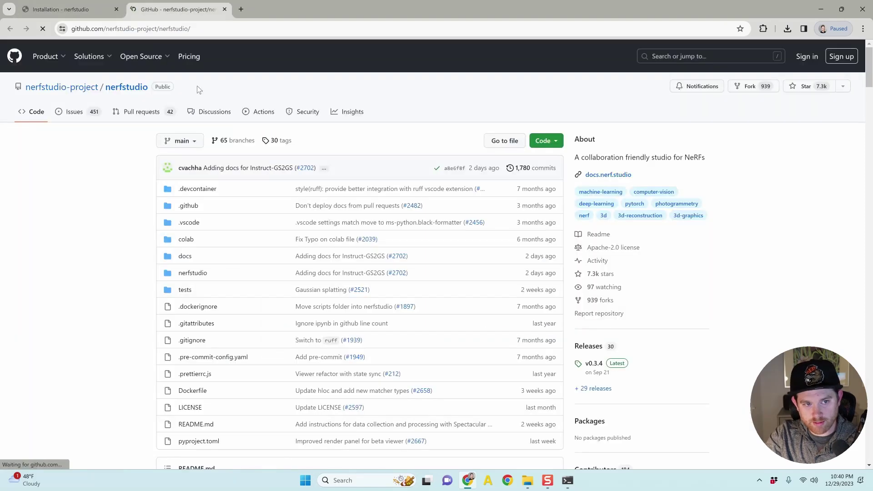
left_click(72, 112)
scroll(448, 269, "down", 1)
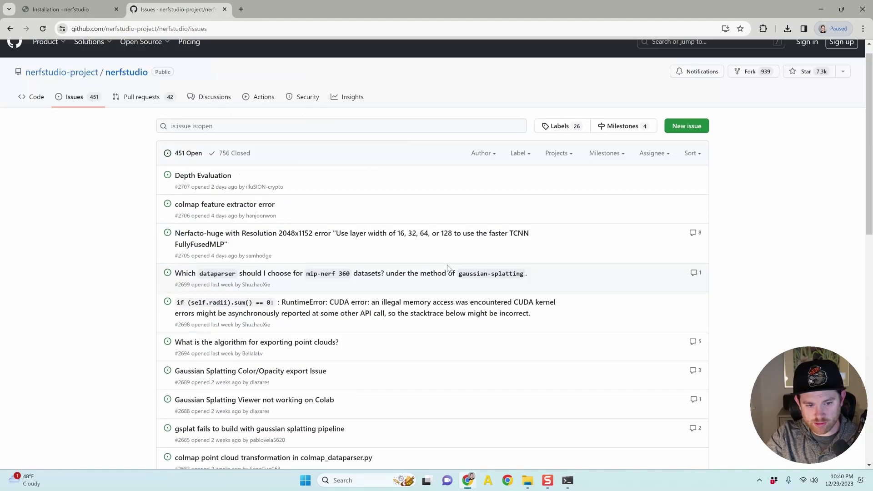
scroll(448, 268, "up", 1)
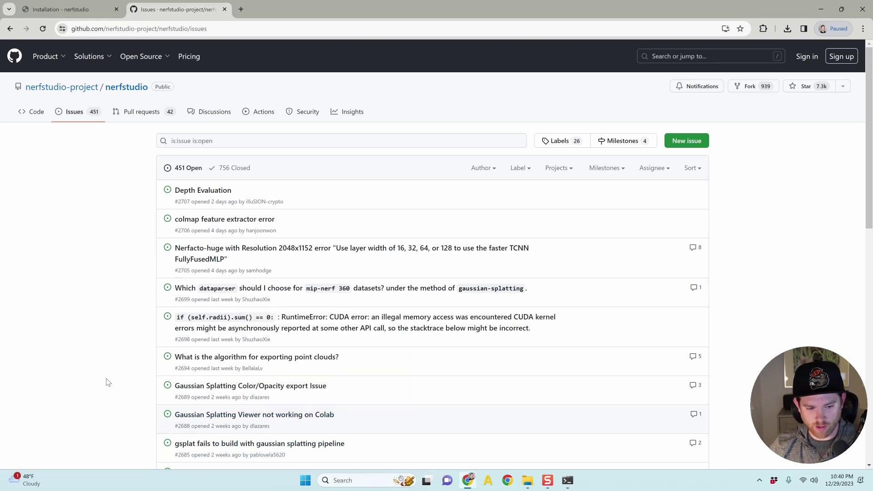
scroll(144, 392, "down", 1)
scroll(143, 394, "up", 1)
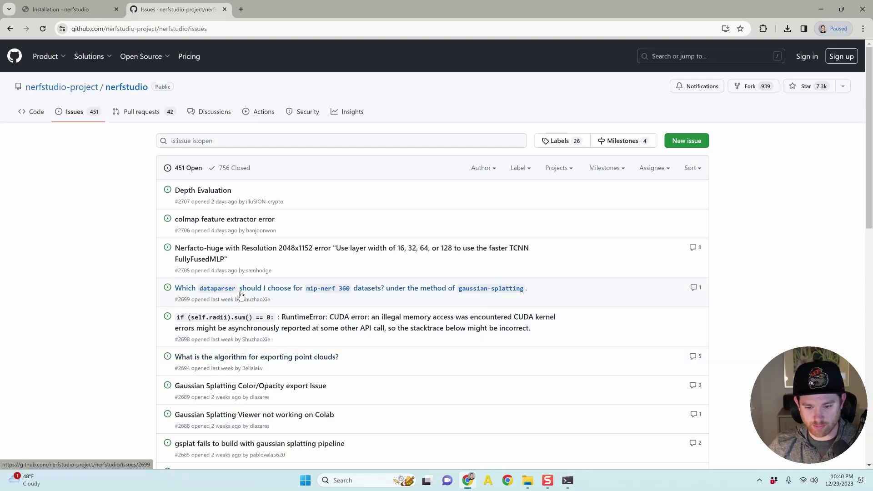
left_click(69, 9)
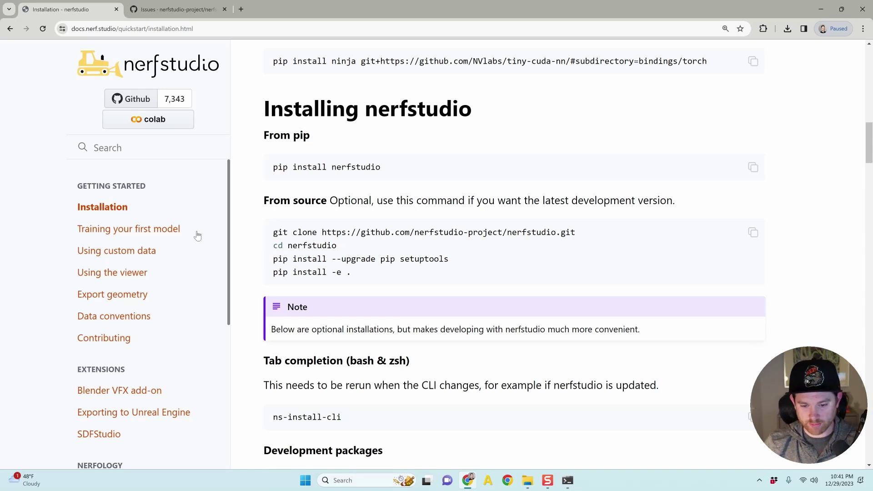
- Bring Command Prompt to the front from the taskbar, showing the finished nerfstudio-0.3.4 install
mouse_move(539, 477)
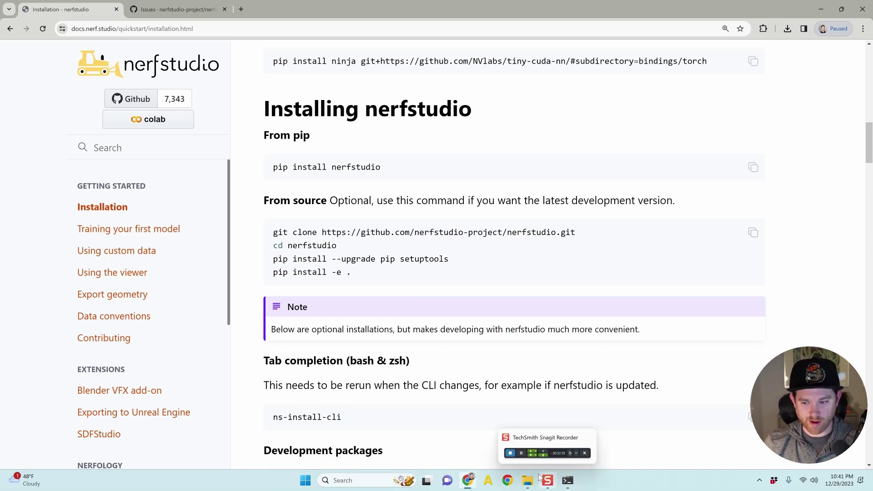
left_click(568, 481)
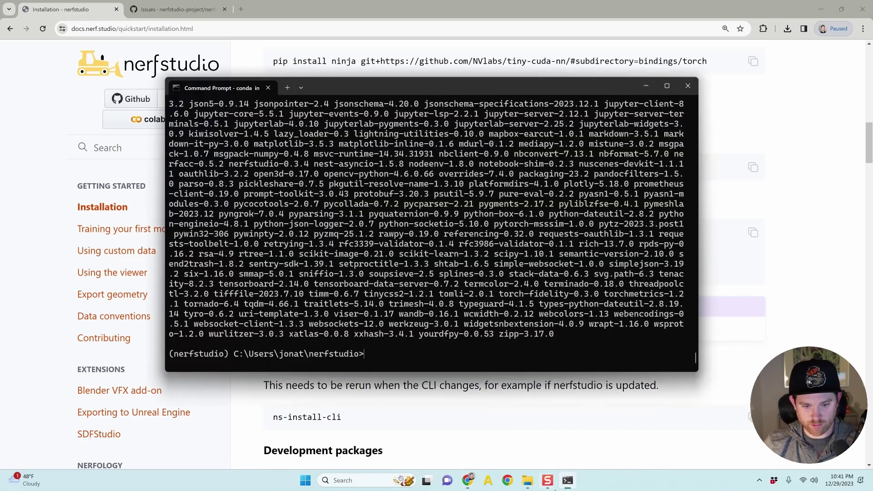